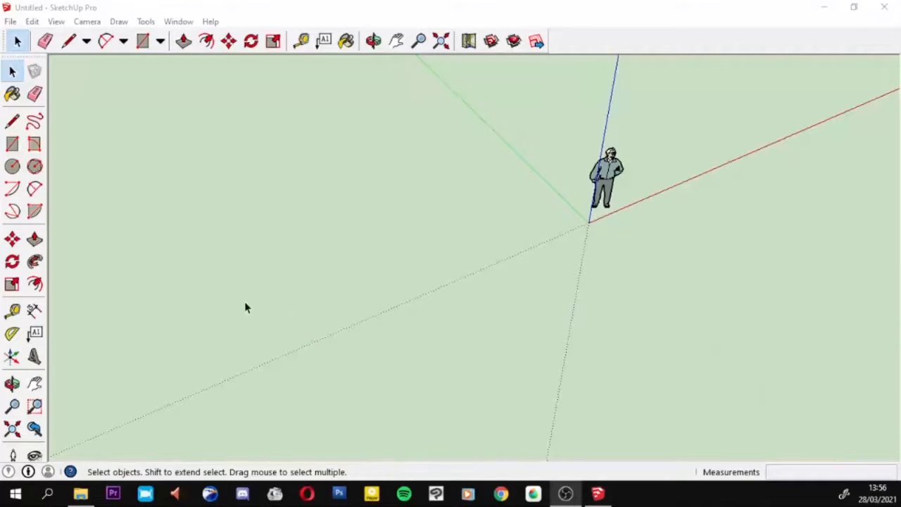
middle_drag(524, 310, 449, 308)
scroll(481, 197, up, 4)
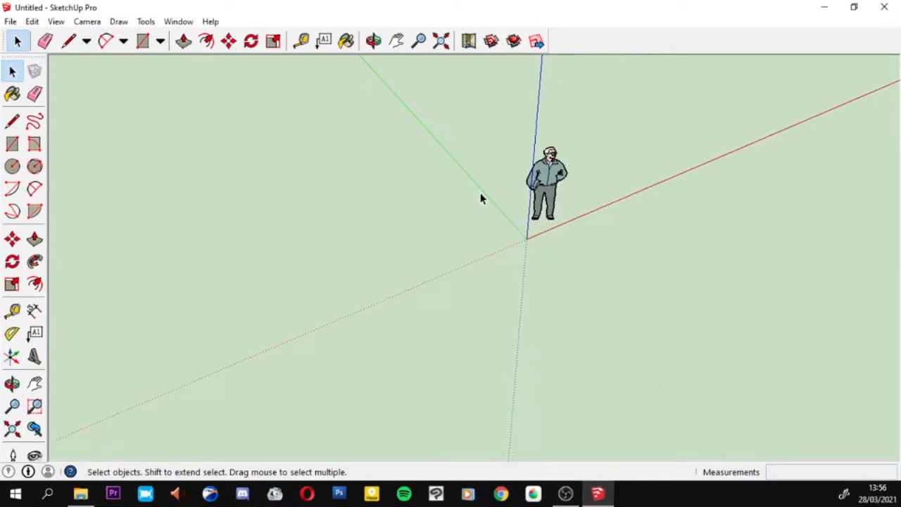
middle_drag(481, 197, 454, 204)
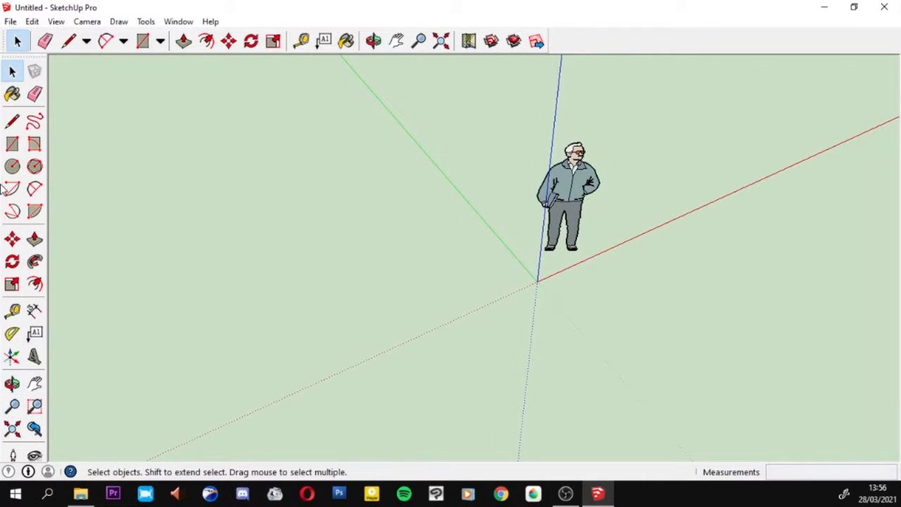
click(14, 130)
middle_drag(232, 338, 226, 312)
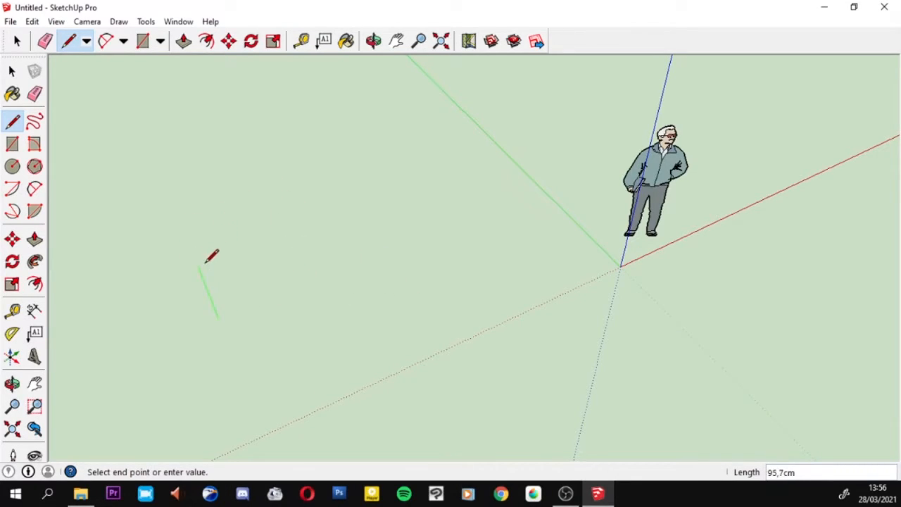
middle_drag(252, 266, 247, 145)
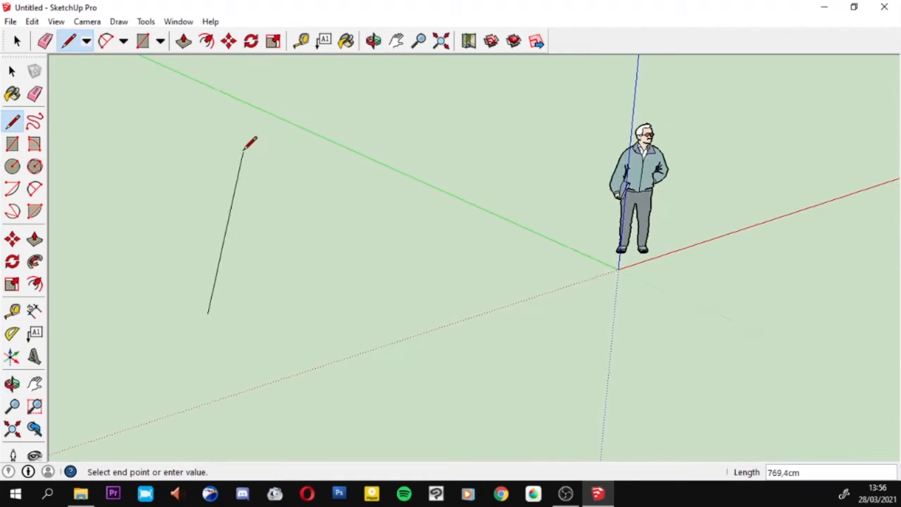
key(o)
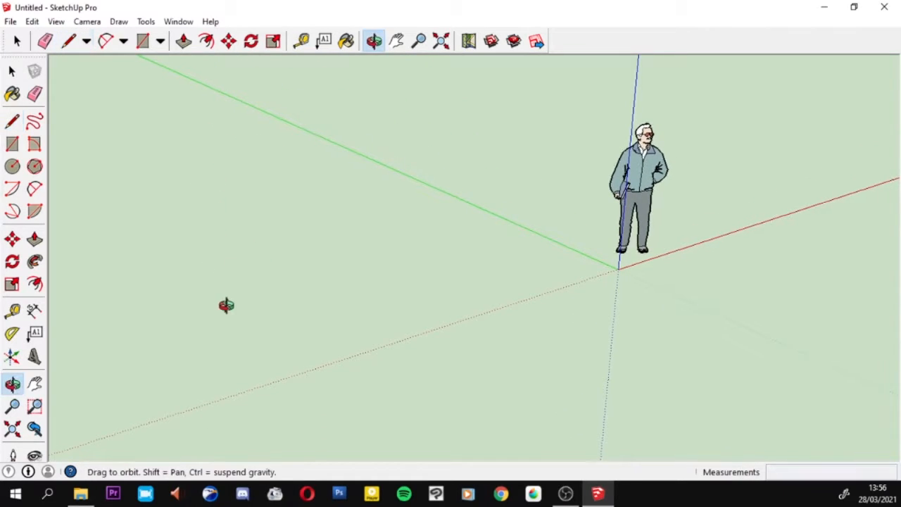
drag(225, 306, 425, 263)
middle_drag(425, 264, 418, 237)
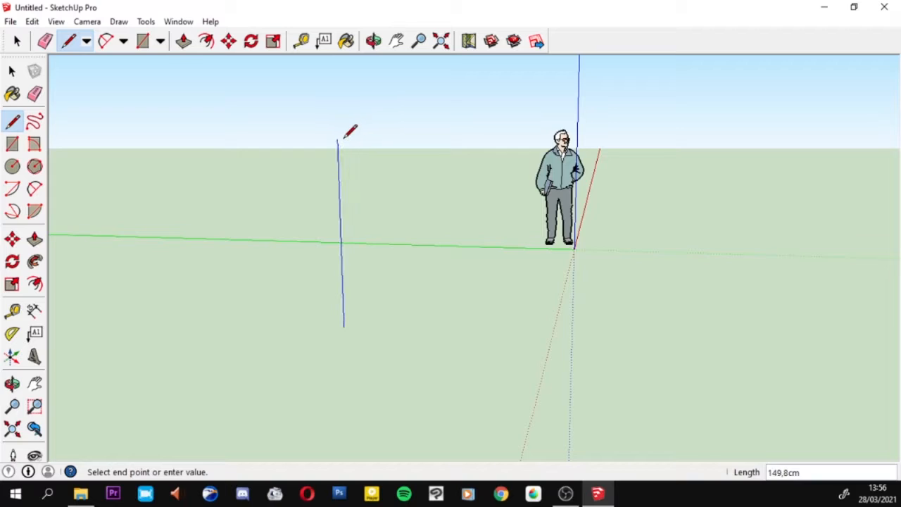
middle_drag(388, 151, 380, 270)
scroll(377, 273, down, 1)
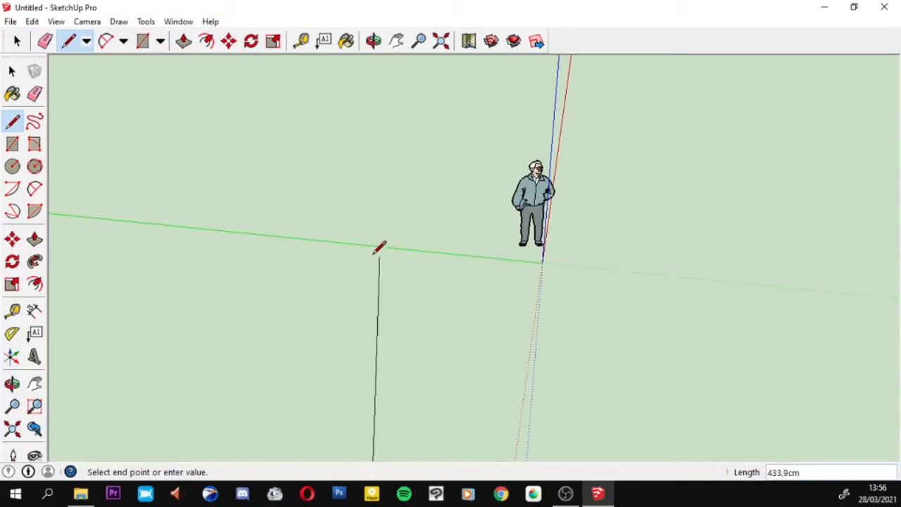
Step: Draw a 400 by 400 cm square face on the ground with lines along the red and green axes
middle_drag(520, 277, 546, 273)
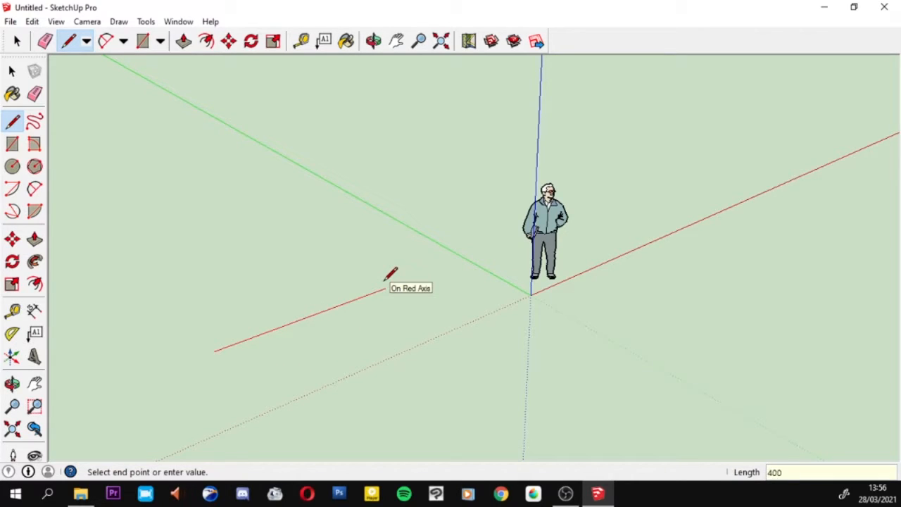
key(Return)
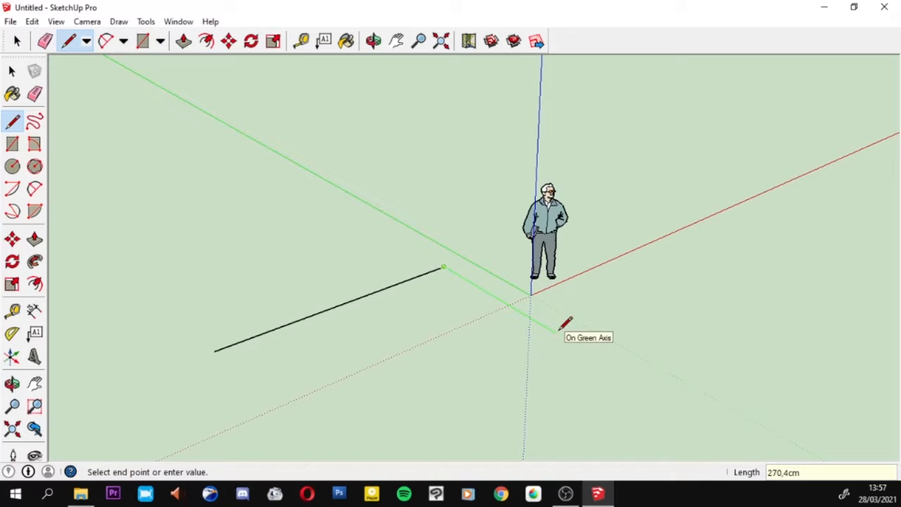
click(625, 375)
scroll(567, 323, down, 3)
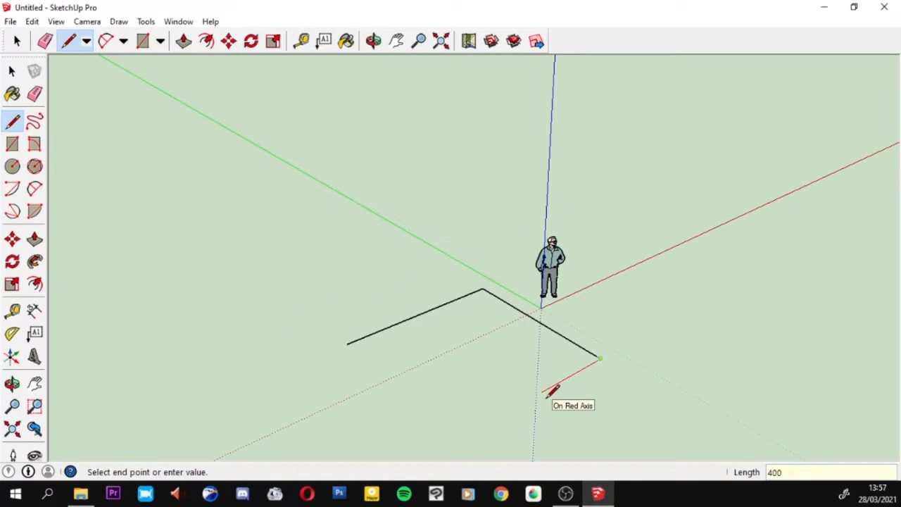
text(400)
key(Return)
click(347, 344)
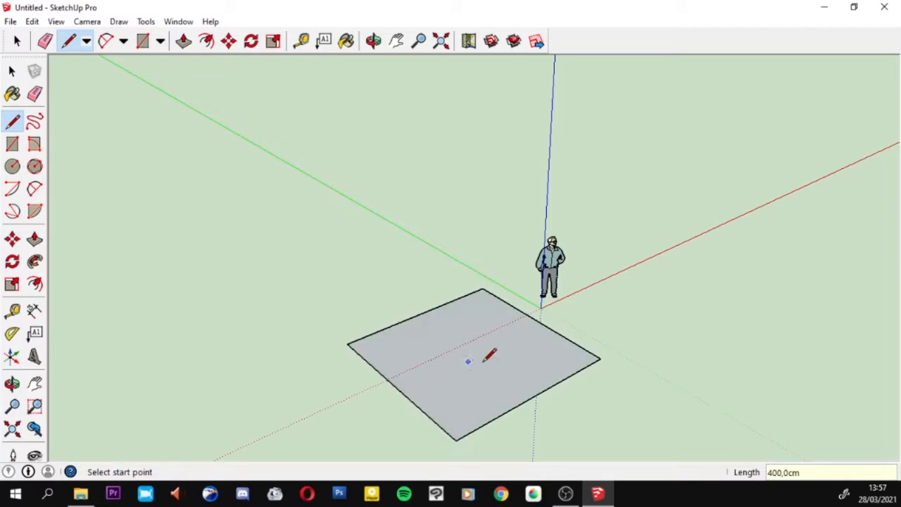
Step: Offset the square's outline outward by 15 cm to form the wall footprint
middle_drag(488, 358, 463, 317)
scroll(458, 338, up, 4)
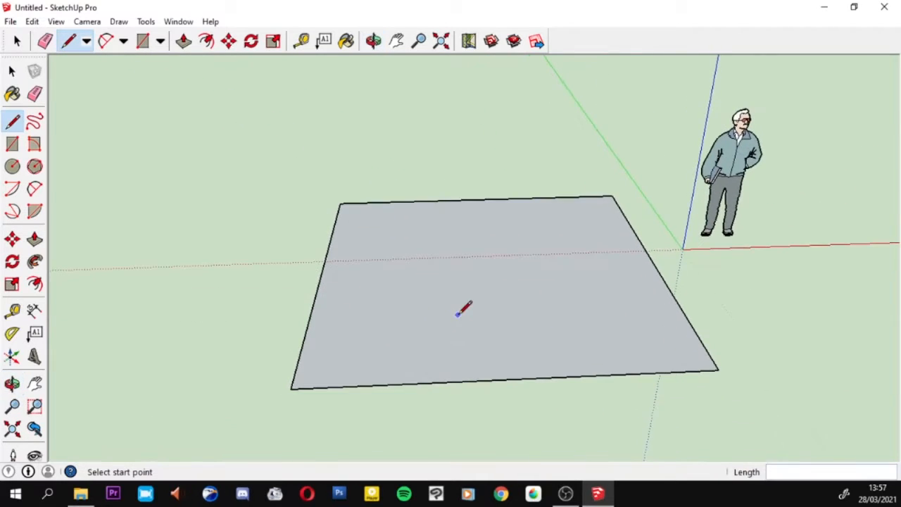
click(12, 70)
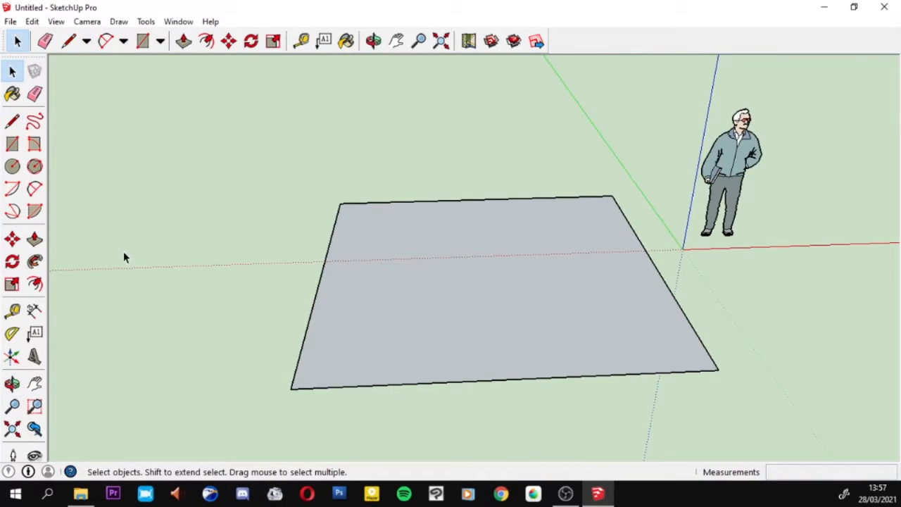
click(37, 285)
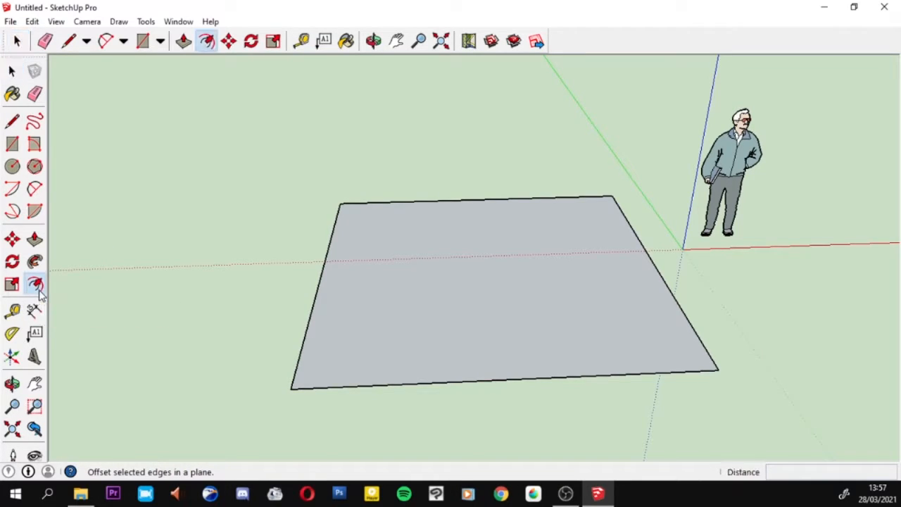
click(355, 311)
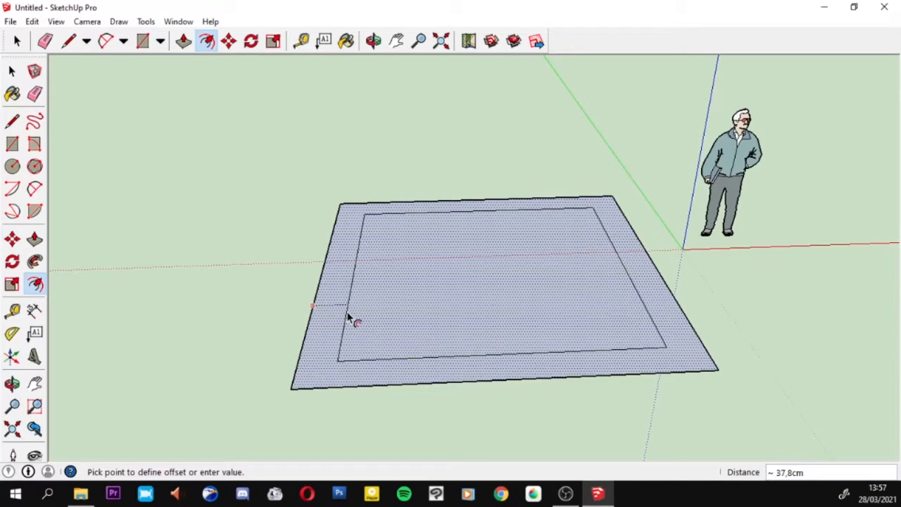
click(293, 336)
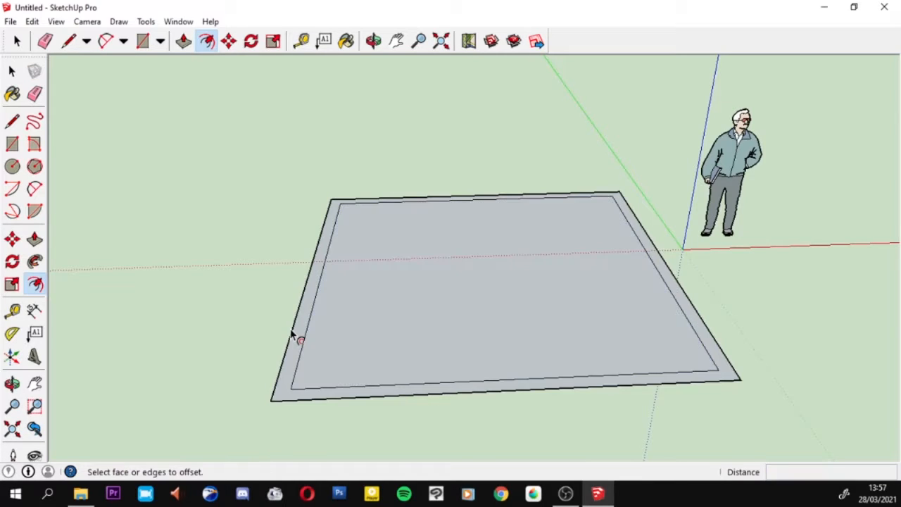
middle_drag(348, 251, 301, 314)
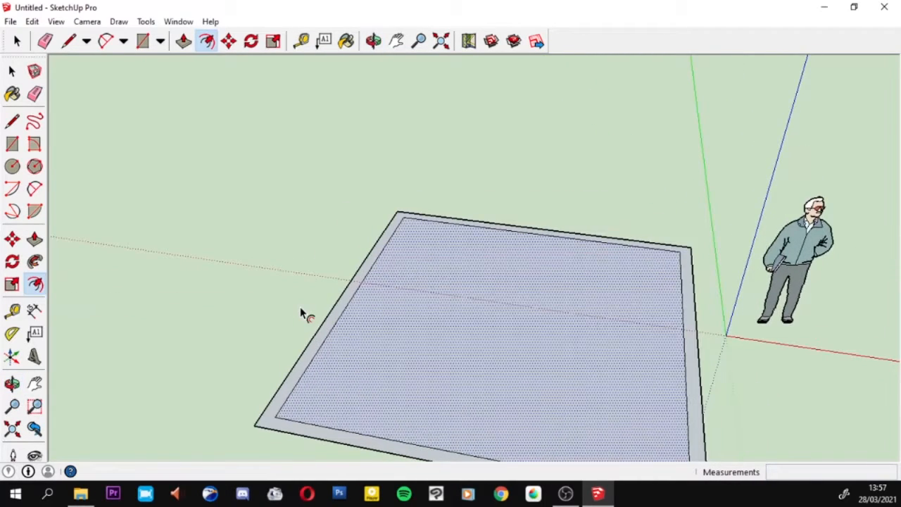
scroll(301, 310, down, 2)
key(Escape)
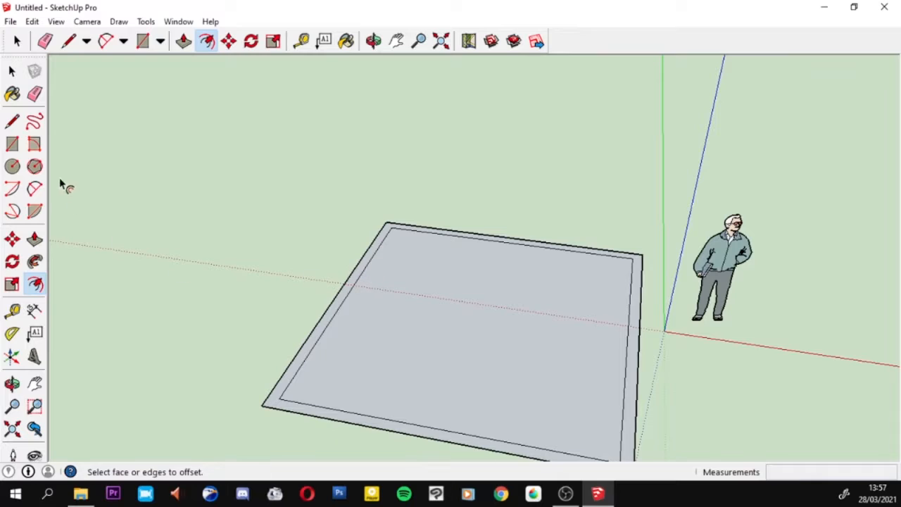
Step: Pull the border strip around the square up 300 cm to form the walls
click(34, 239)
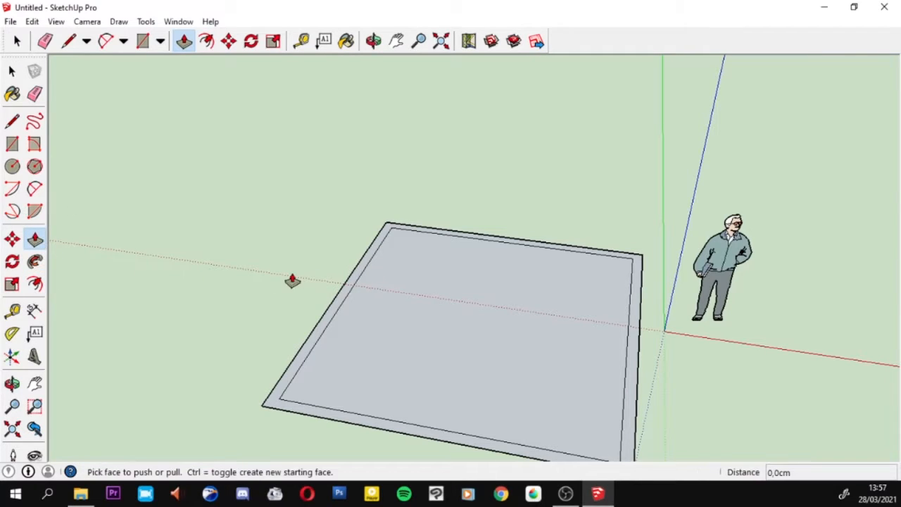
click(346, 290)
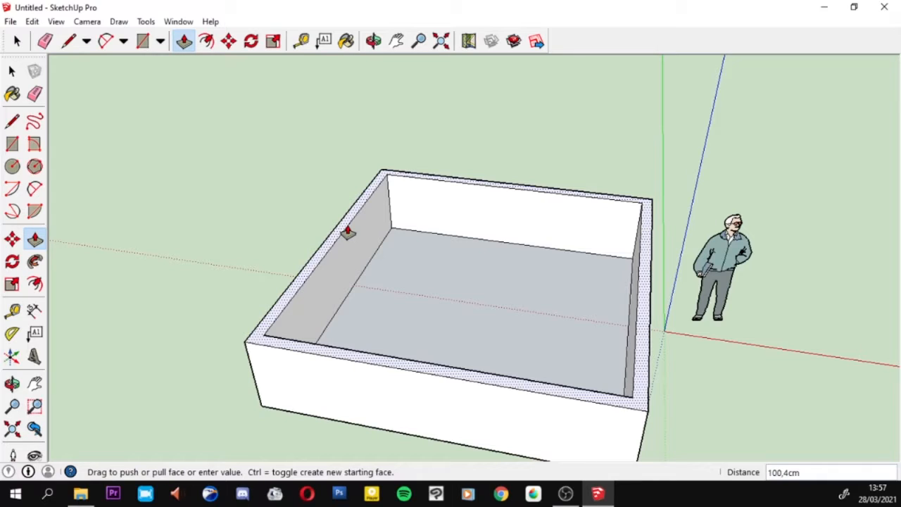
key(Return)
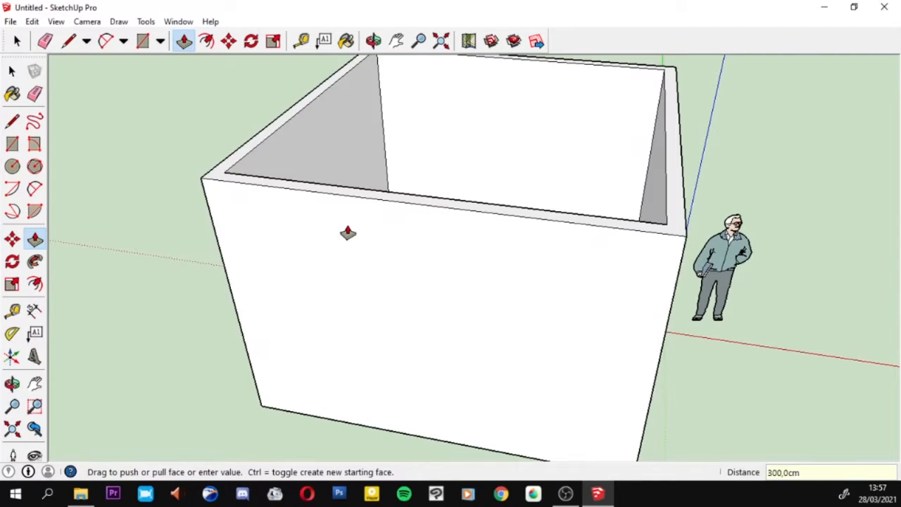
scroll(412, 243, down, 3)
middle_drag(425, 249, 344, 354)
key(p)
middle_drag(565, 298, 418, 185)
click(418, 185)
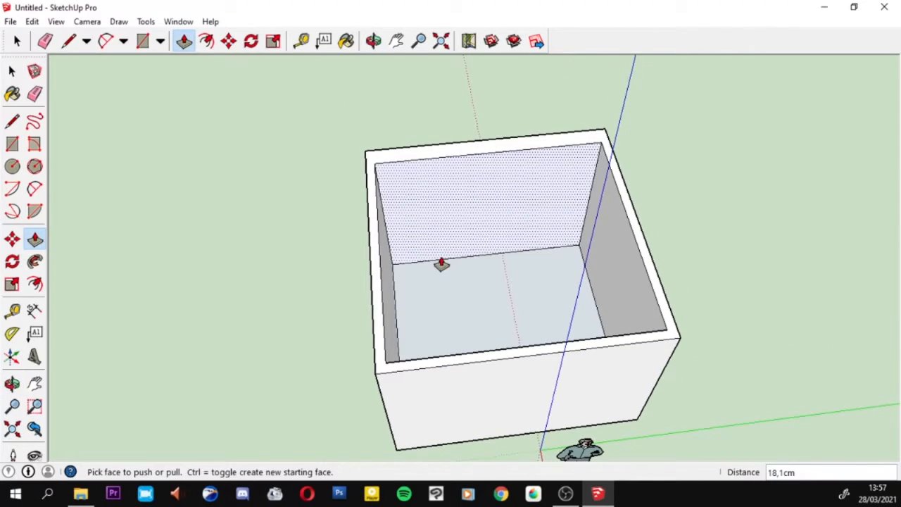
click(438, 209)
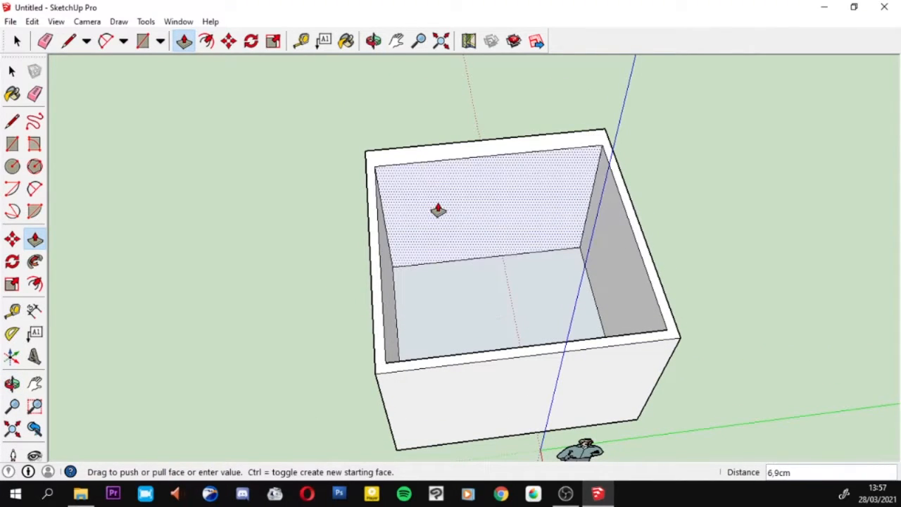
key(Escape)
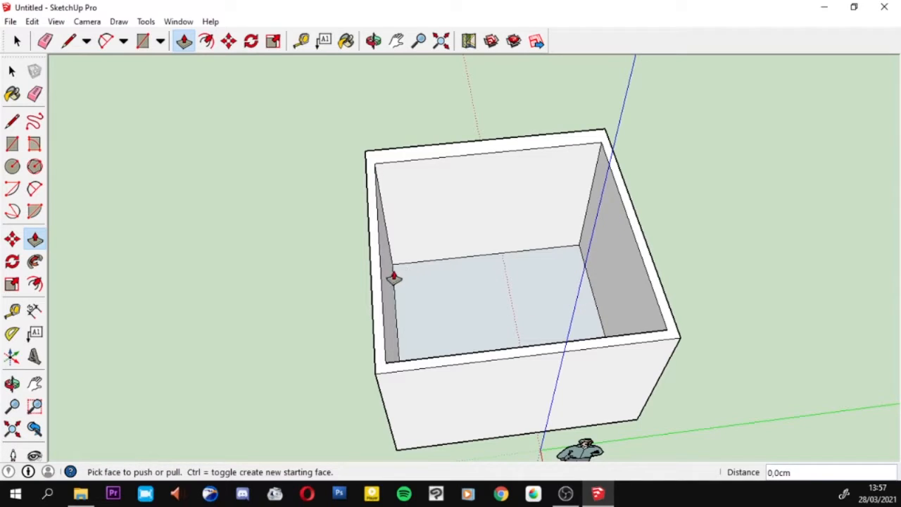
click(602, 250)
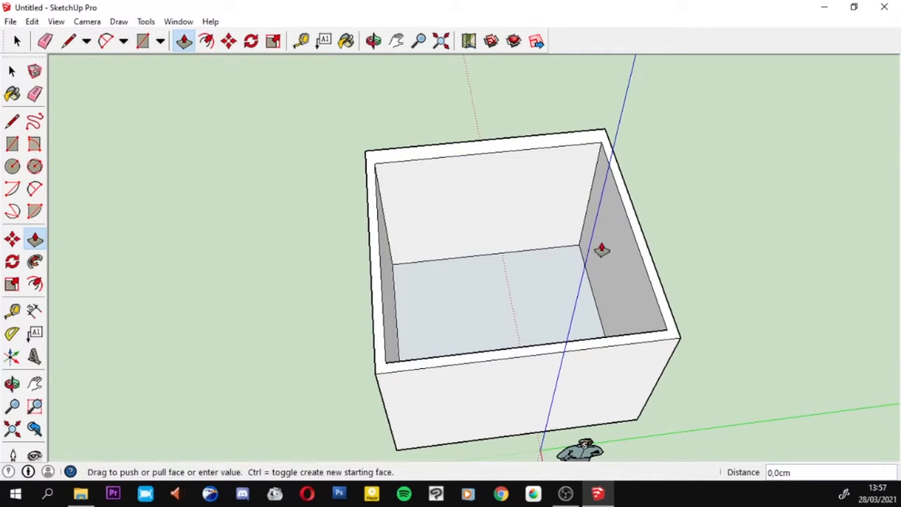
key(Escape)
click(627, 322)
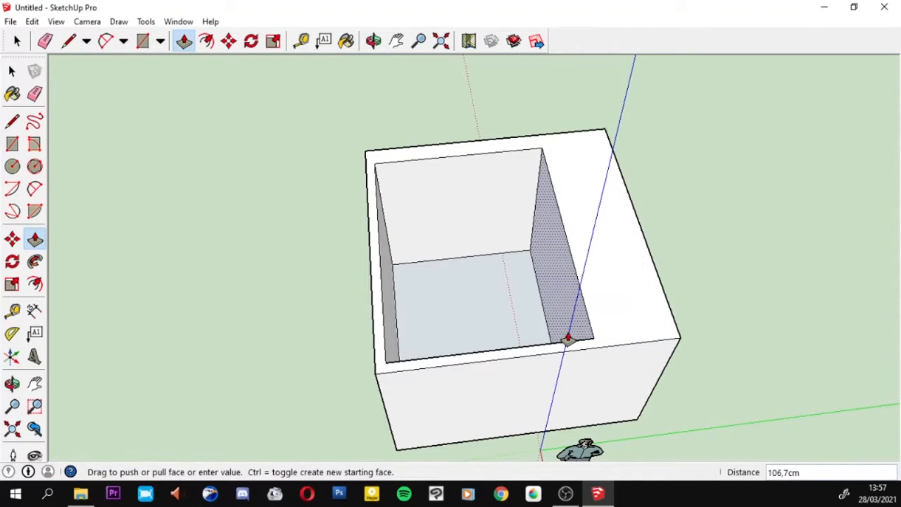
key(Escape)
middle_drag(499, 219, 71, 210)
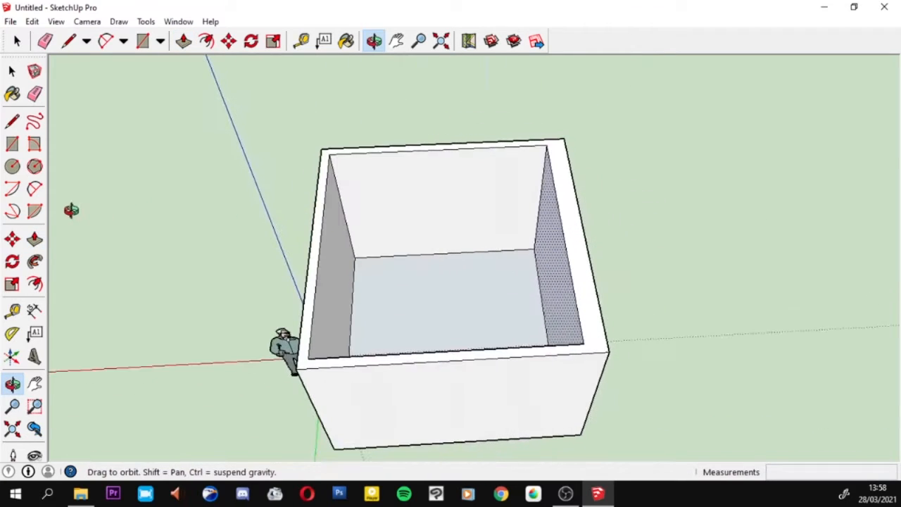
middle_drag(557, 272, 627, 263)
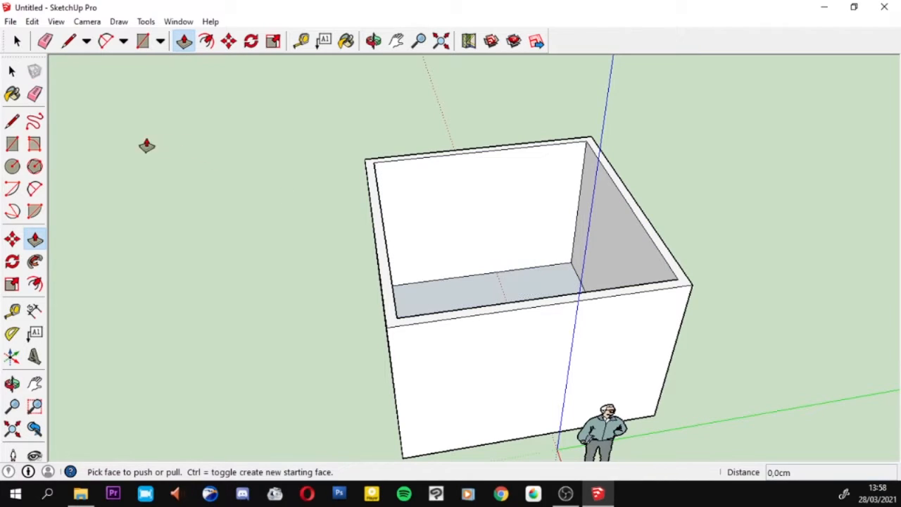
click(11, 71)
Step: Place two vertical guides on the front wall's outer face, each 15 cm in from a side edge
middle_drag(428, 217, 434, 325)
scroll(525, 355, up, 2)
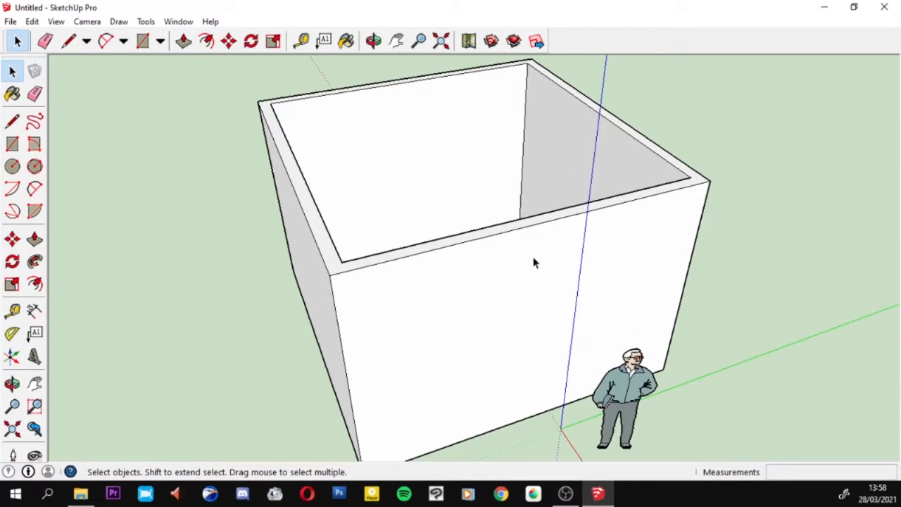
middle_drag(470, 247, 476, 272)
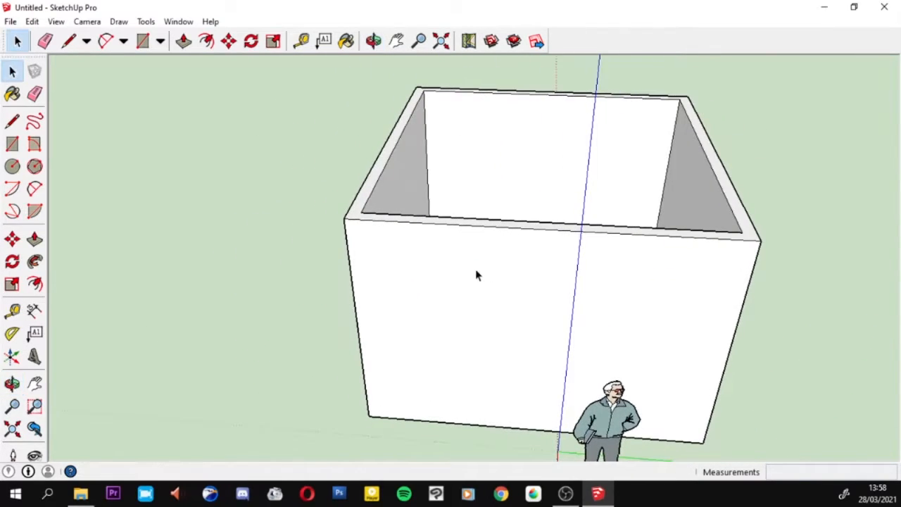
click(16, 313)
click(347, 245)
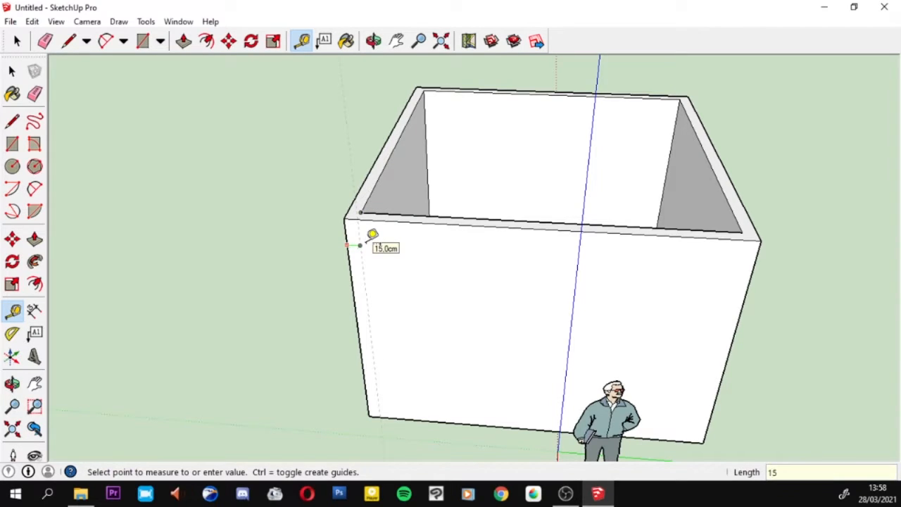
text(15)
key(Return)
click(752, 279)
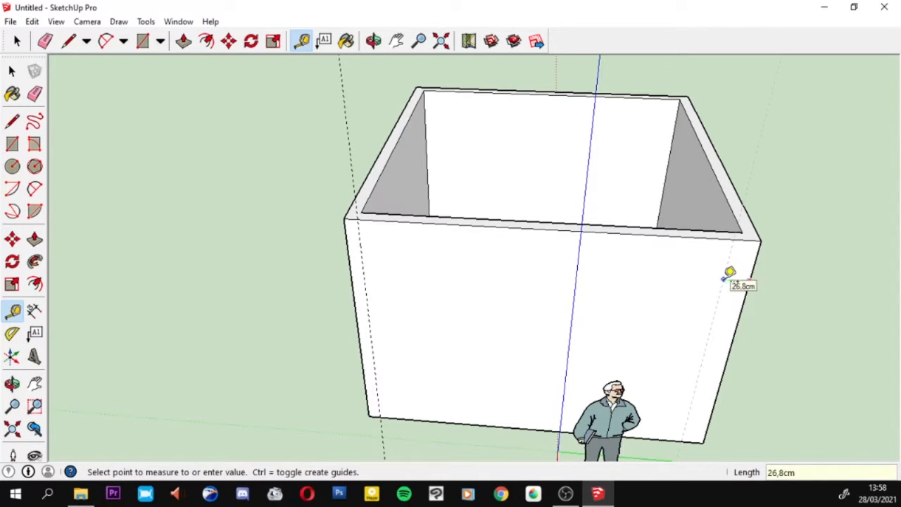
text(15)
key(Return)
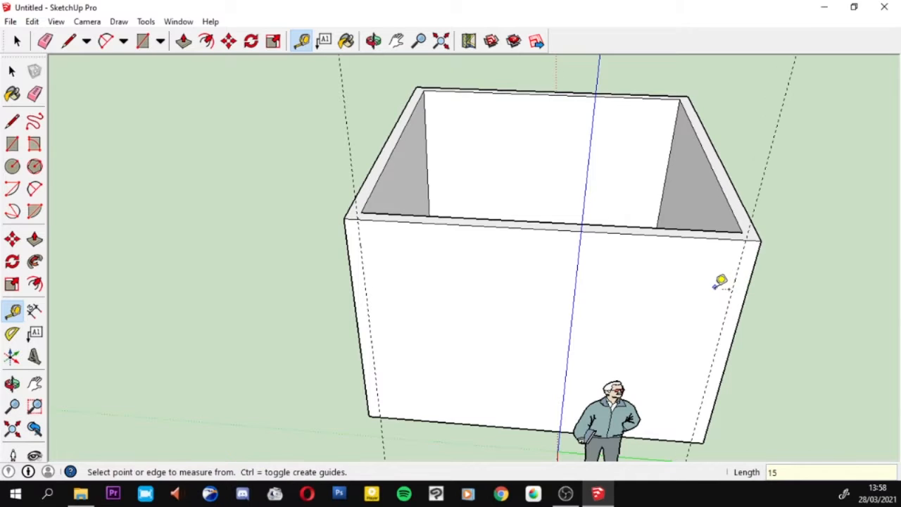
Step: Place a vertical guide on the front wall 100 cm inward from the inset guide at the wall's left end
middle_drag(720, 280, 445, 317)
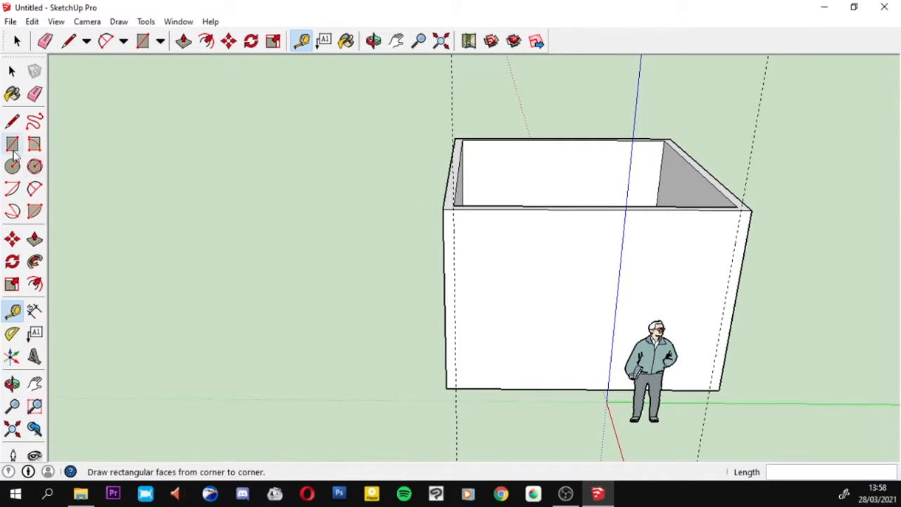
click(12, 121)
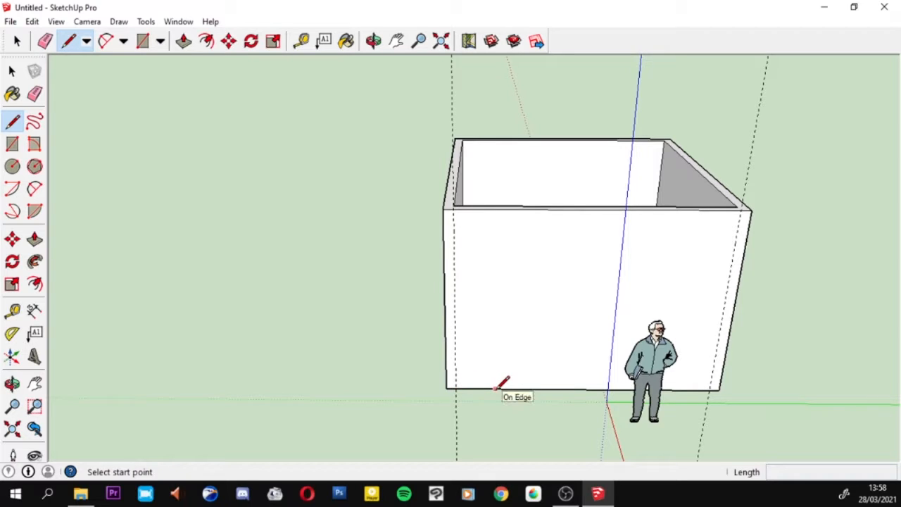
click(12, 310)
click(456, 295)
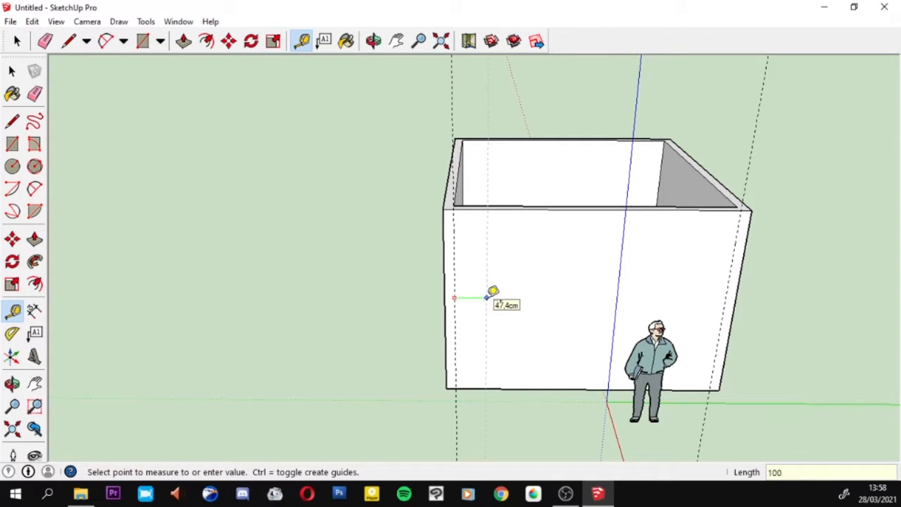
click(492, 294)
middle_drag(483, 342, 328, 328)
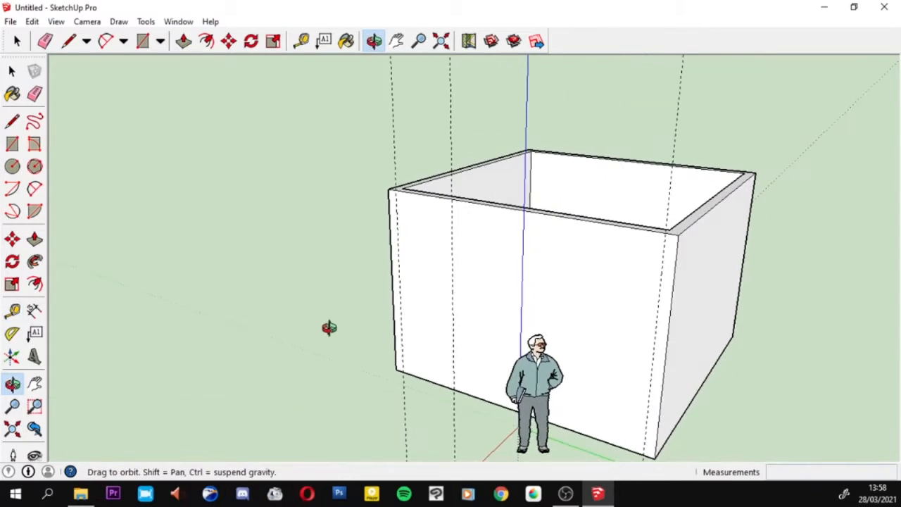
Step: Draw a 200 cm high door outline on the front wall, starting where the new guide meets the base edge
click(13, 122)
click(453, 389)
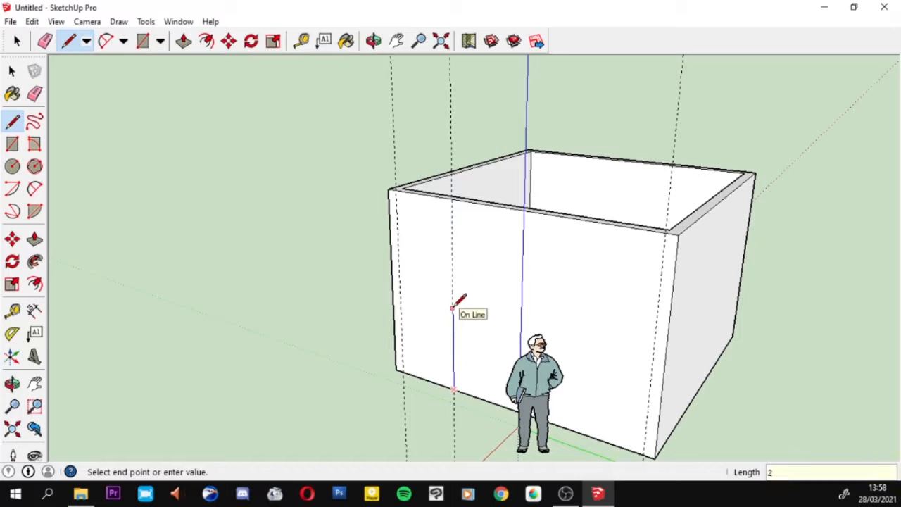
text(200)
key(Return)
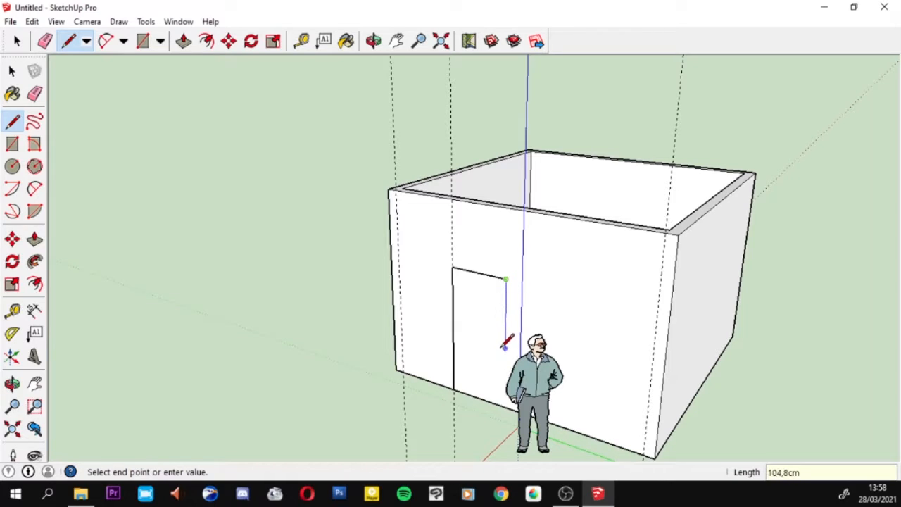
click(457, 388)
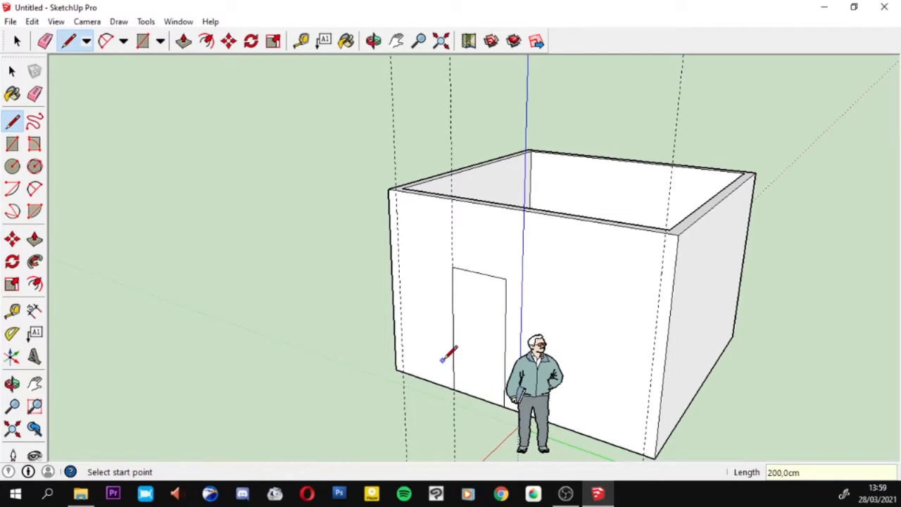
Step: Check that the door outline forms its own face by selecting it and the surrounding wall face alternately
middle_drag(446, 352, 457, 310)
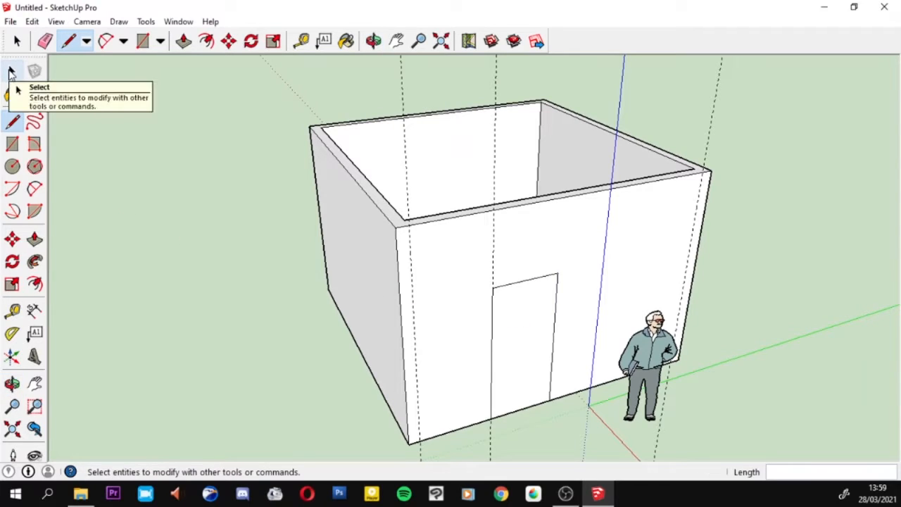
click(13, 73)
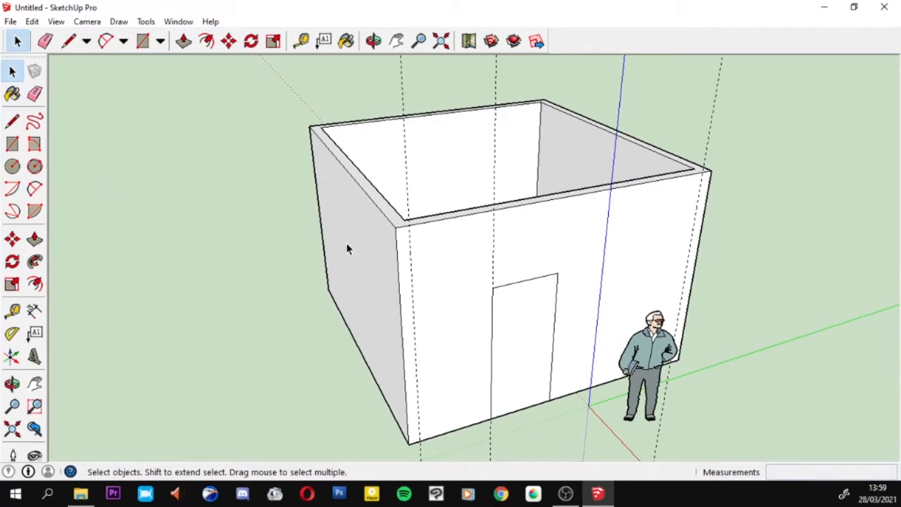
click(462, 266)
click(535, 288)
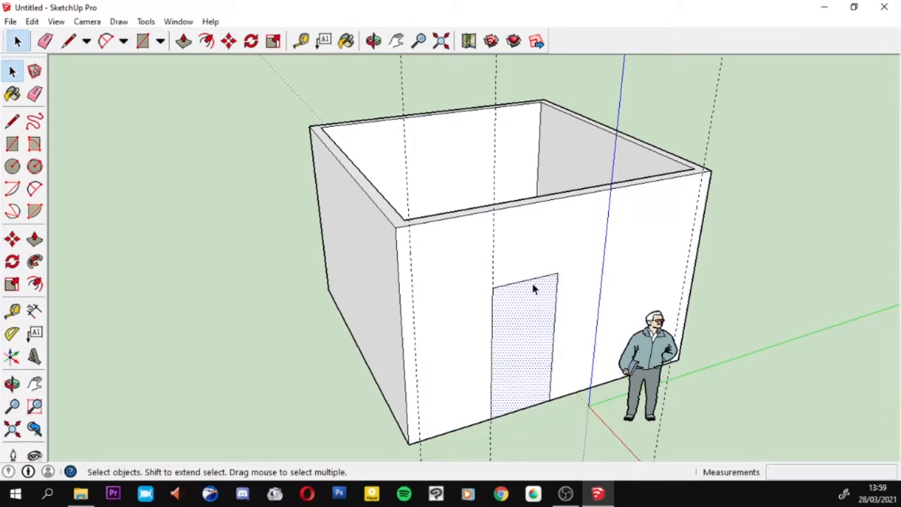
click(521, 258)
click(527, 302)
click(526, 282)
click(528, 307)
click(521, 251)
Step: Push the door face 15 cm inward through the wall to cut the door opening
click(523, 321)
middle_drag(522, 321, 477, 328)
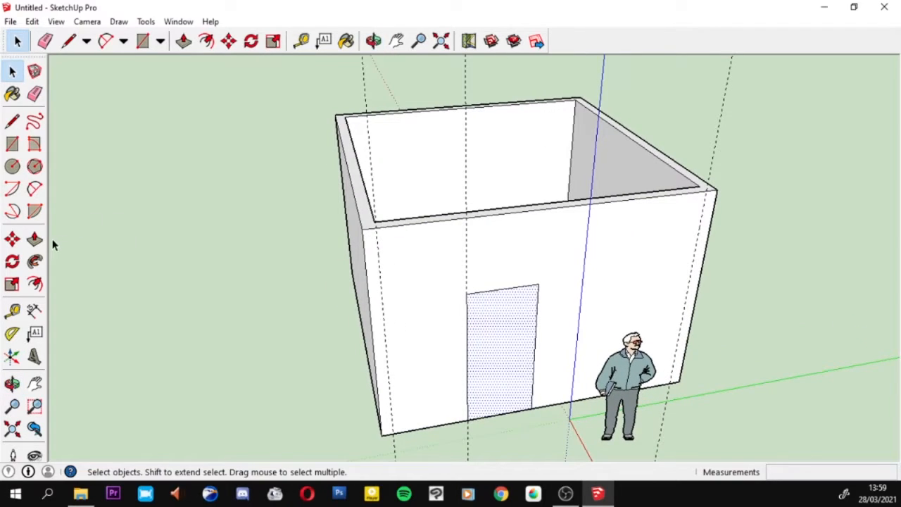
click(34, 236)
click(507, 343)
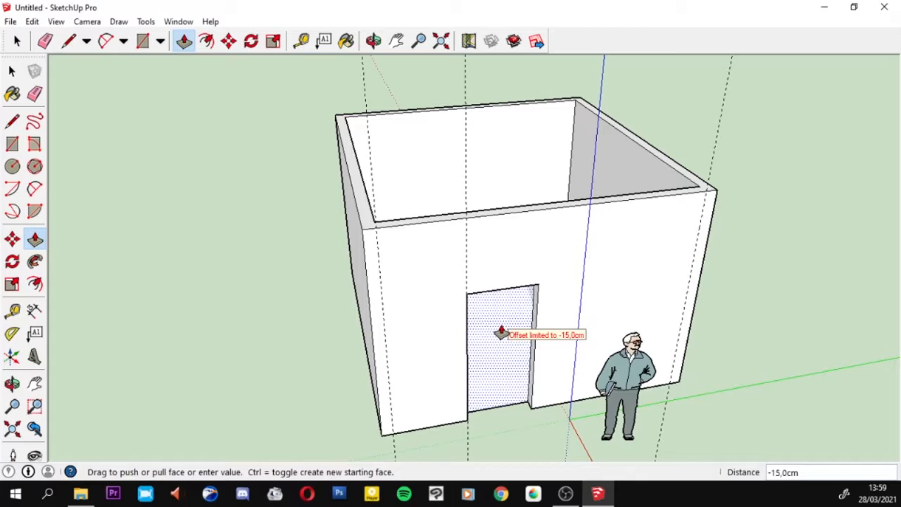
click(661, 195)
middle_drag(515, 404, 268, 272)
drag(228, 270, 496, 368)
middle_drag(496, 368, 342, 350)
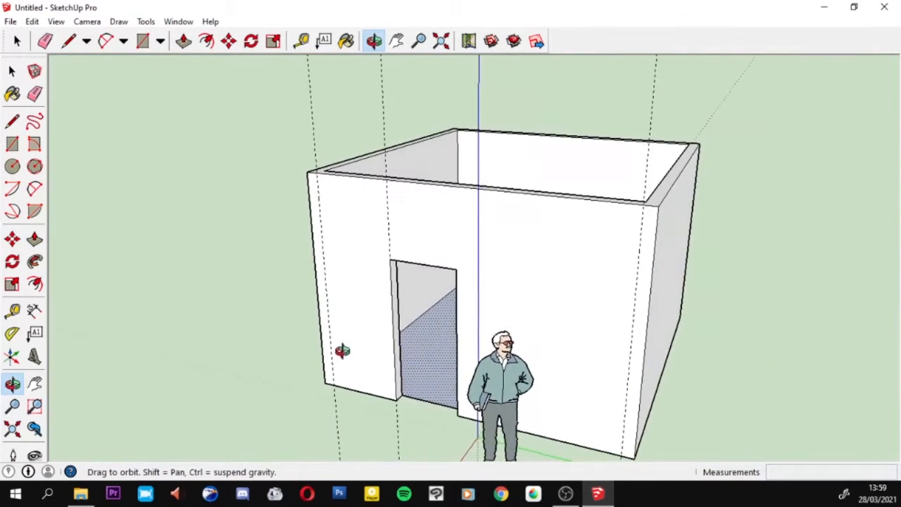
scroll(435, 364, up, 2)
mouse_move(434, 364)
middle_down()
mouse_move(582, 312)
mouse_move(598, 318)
middle_up()
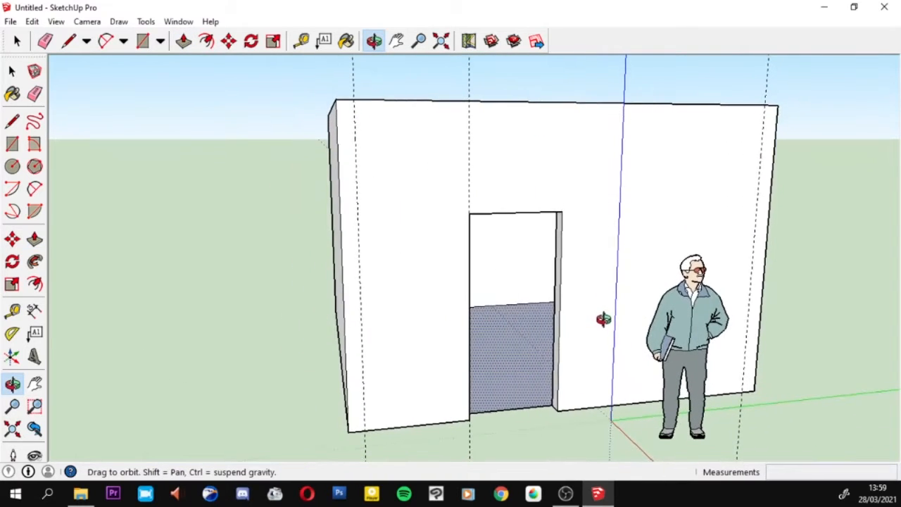
Step: Place a vertical guide 10 cm to the right of the door opening and a horizontal guide level with its top
click(14, 123)
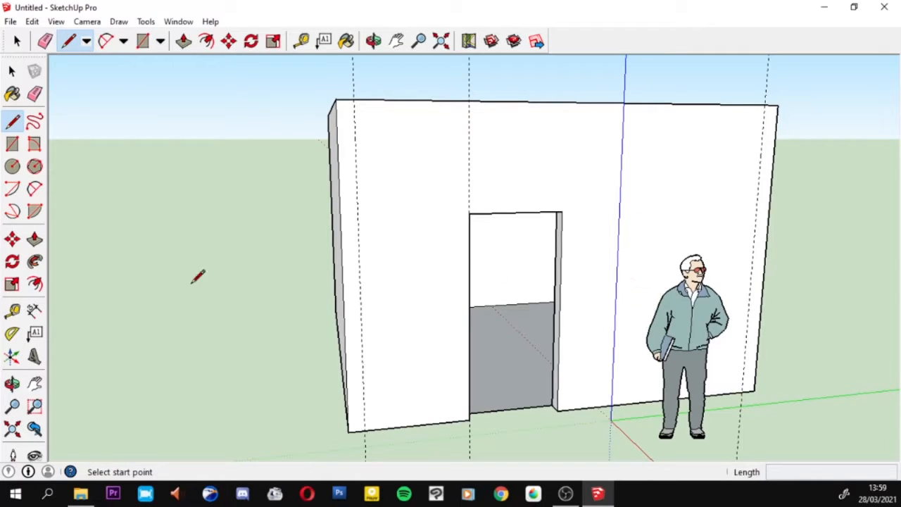
click(14, 311)
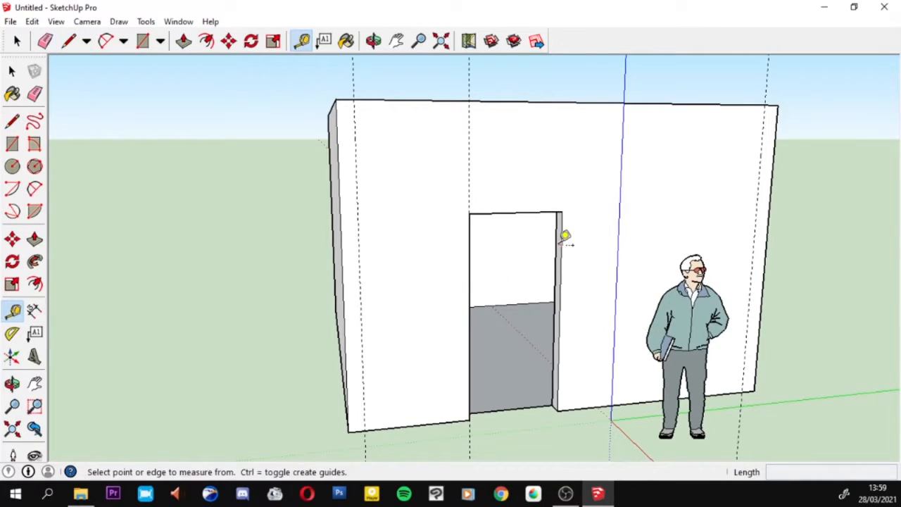
click(561, 241)
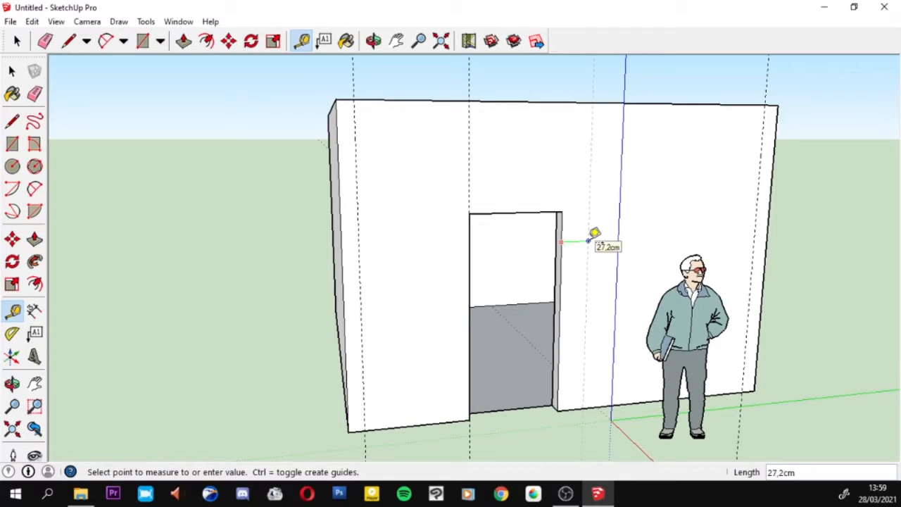
key(Return)
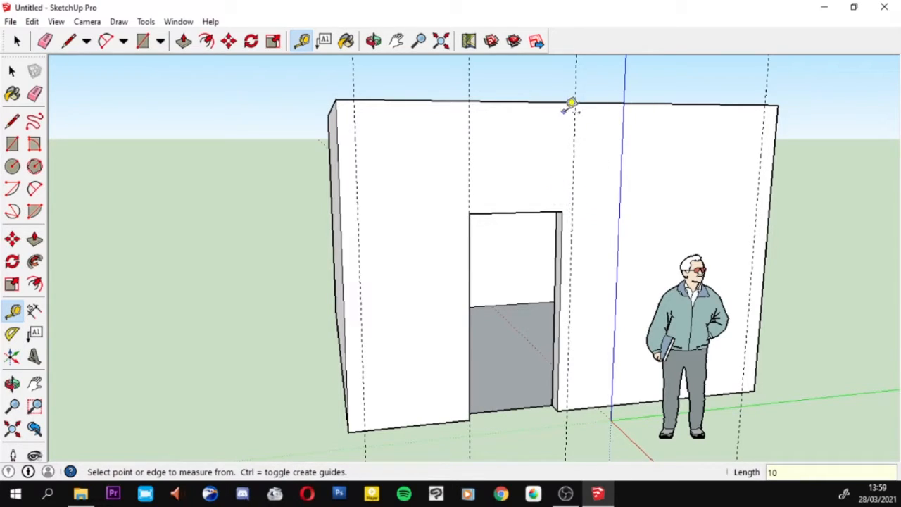
click(596, 103)
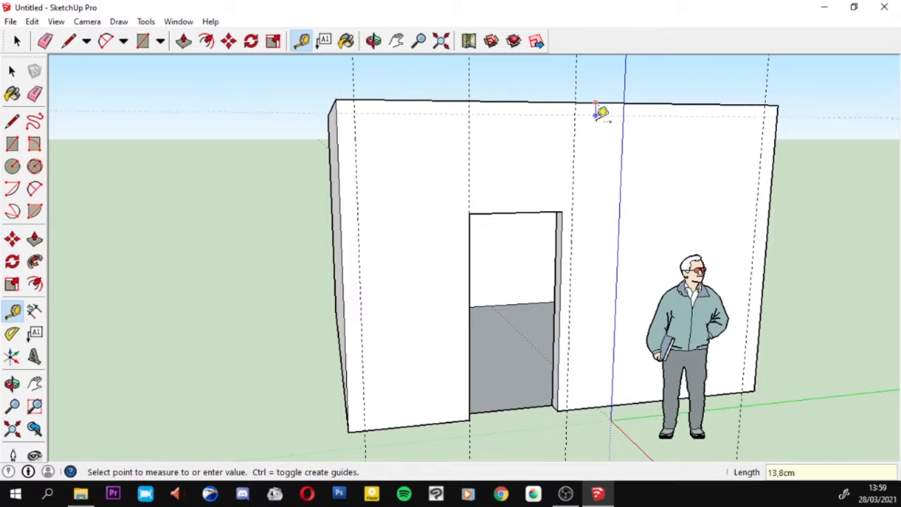
click(570, 206)
middle_drag(675, 284, 628, 292)
Step: Draw a 150 cm high window outline beside the door, starting where the two new guides cross
key(l)
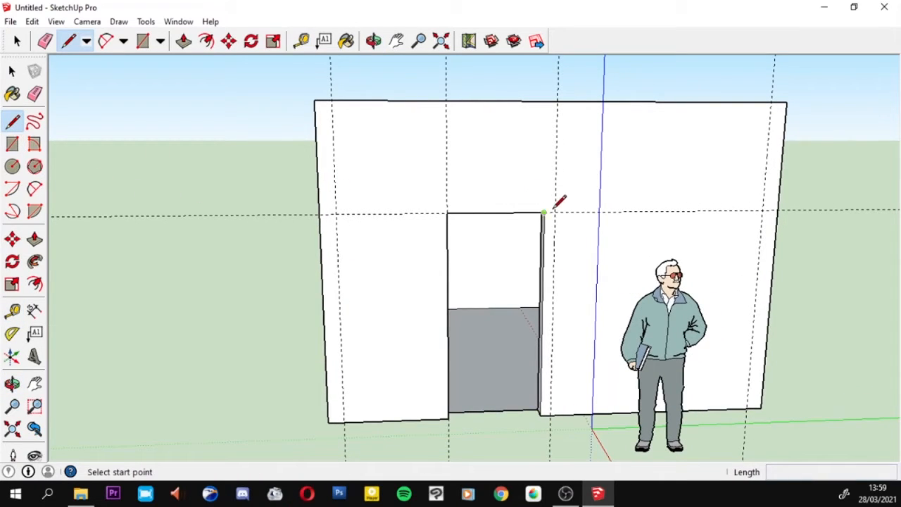
click(554, 211)
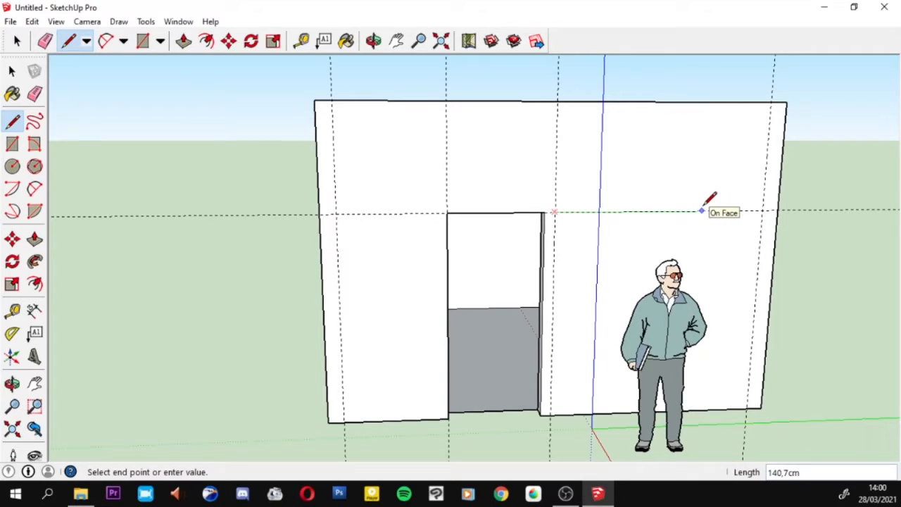
key(Return)
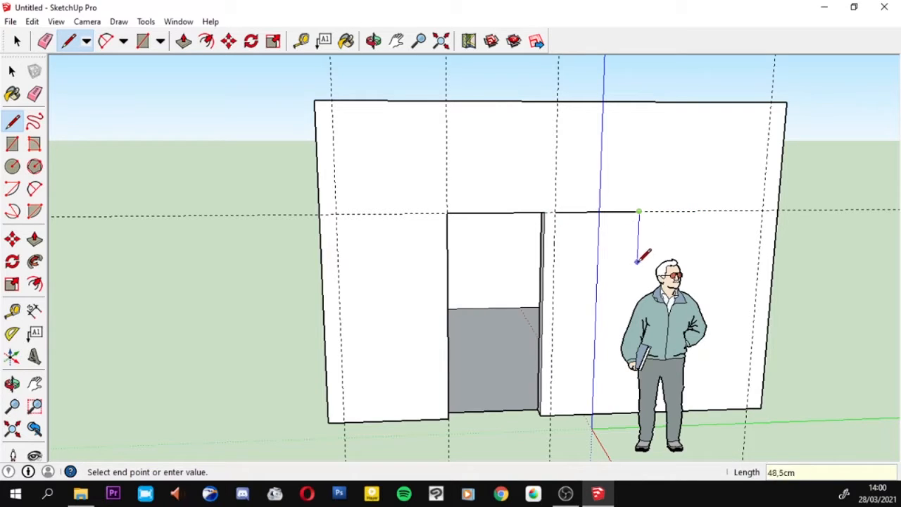
middle_drag(629, 286, 654, 294)
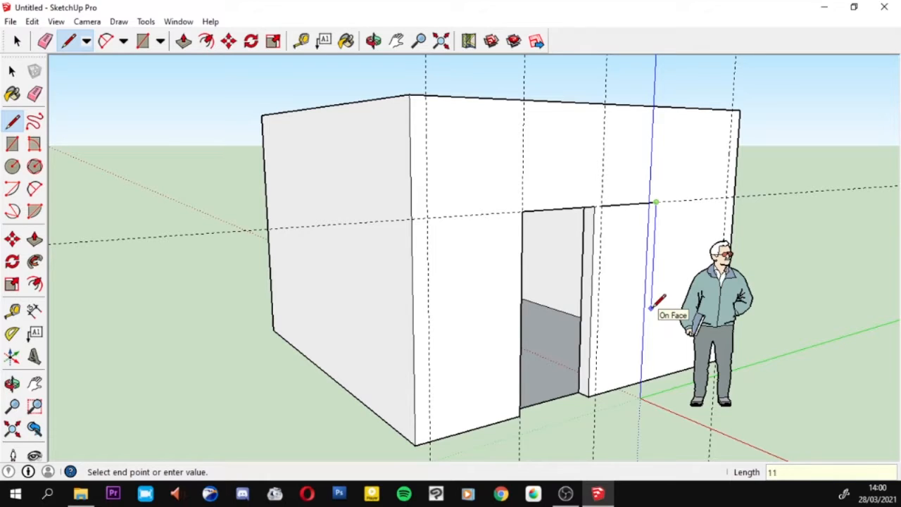
text(150)
key(Return)
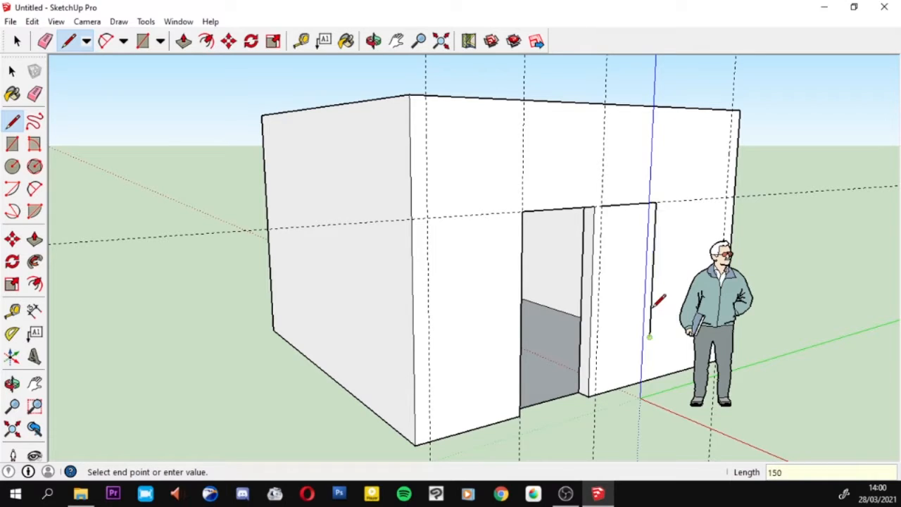
click(597, 348)
click(602, 205)
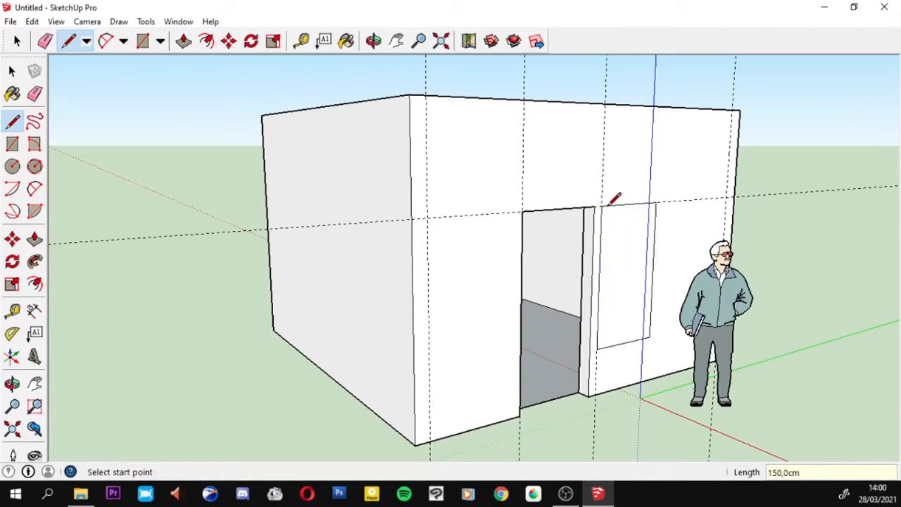
Step: Check that the window outline forms its own face by selecting it and the surrounding wall face alternately
mouse_move(614, 197)
middle_down()
mouse_move(561, 272)
mouse_move(556, 257)
middle_up()
click(14, 96)
click(11, 71)
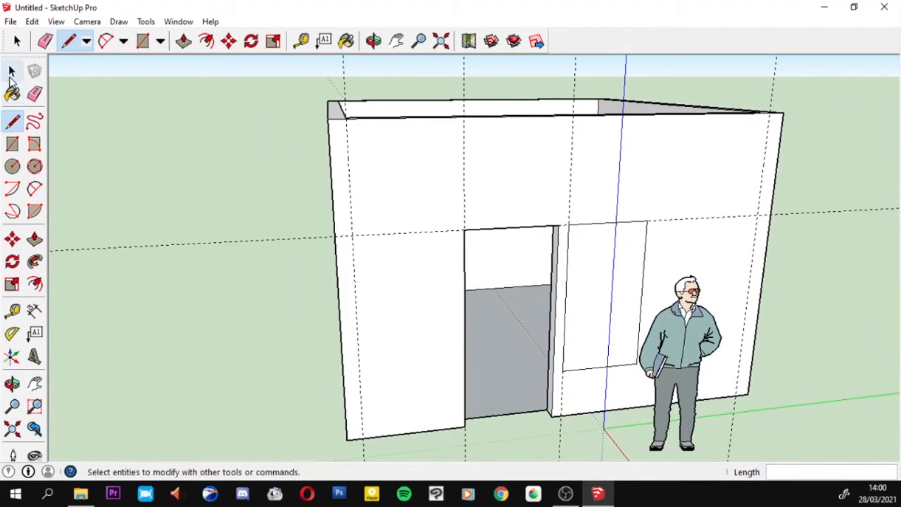
click(443, 182)
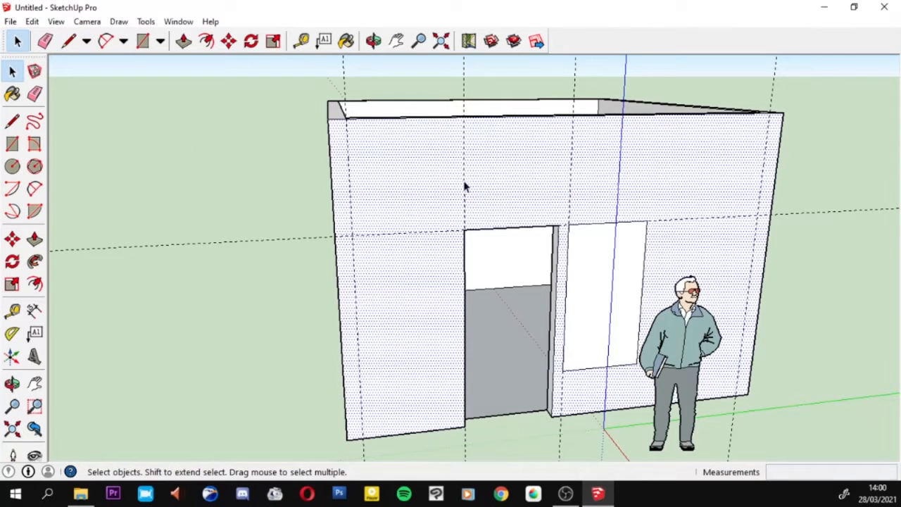
click(629, 275)
click(625, 173)
click(624, 265)
click(625, 193)
click(623, 274)
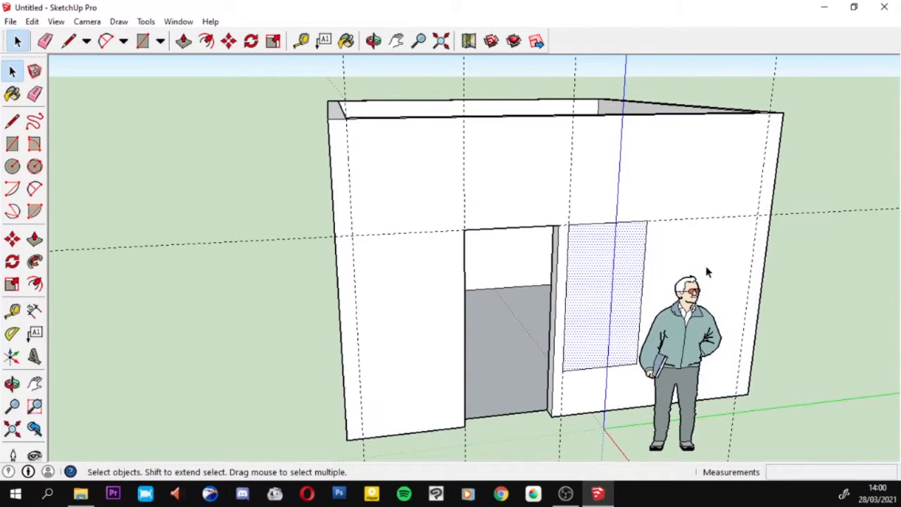
click(834, 290)
Step: Push the window face 15 cm inward through the wall to cut the window opening
click(594, 260)
click(35, 239)
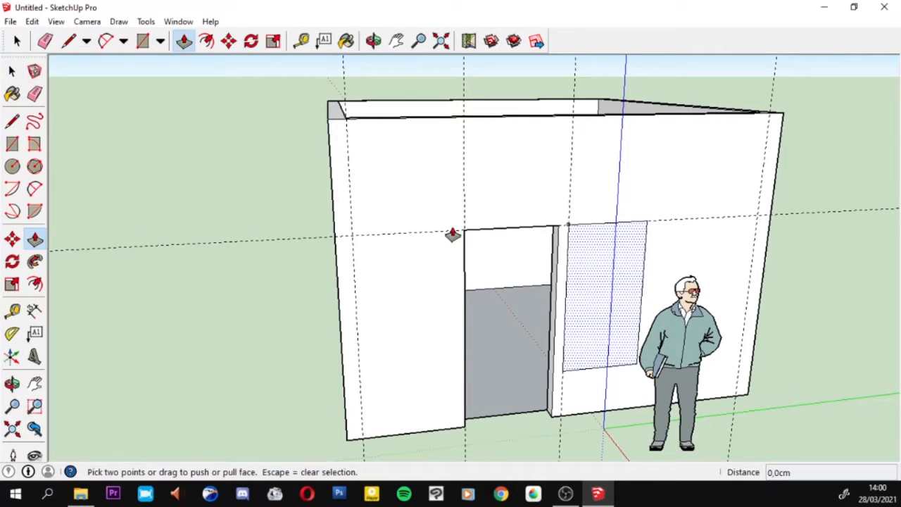
click(592, 255)
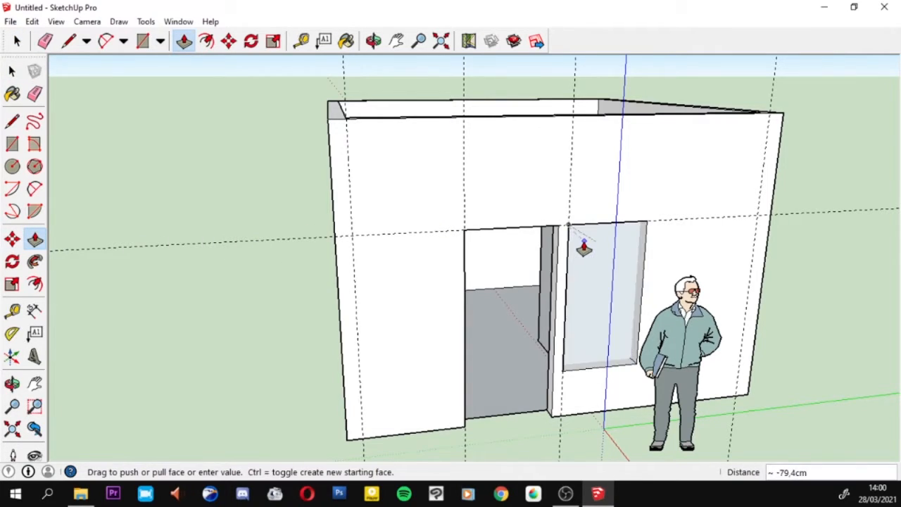
middle_drag(596, 254, 617, 345)
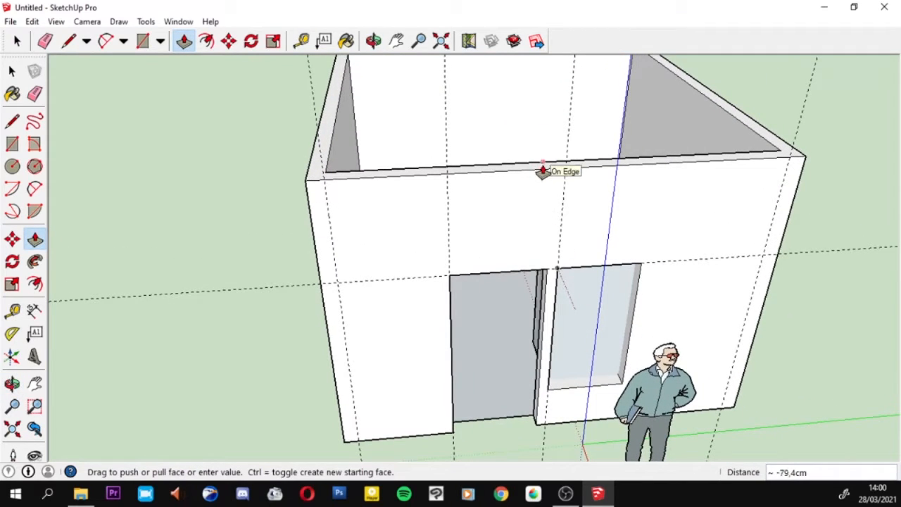
middle_drag(539, 173, 632, 317)
key(Escape)
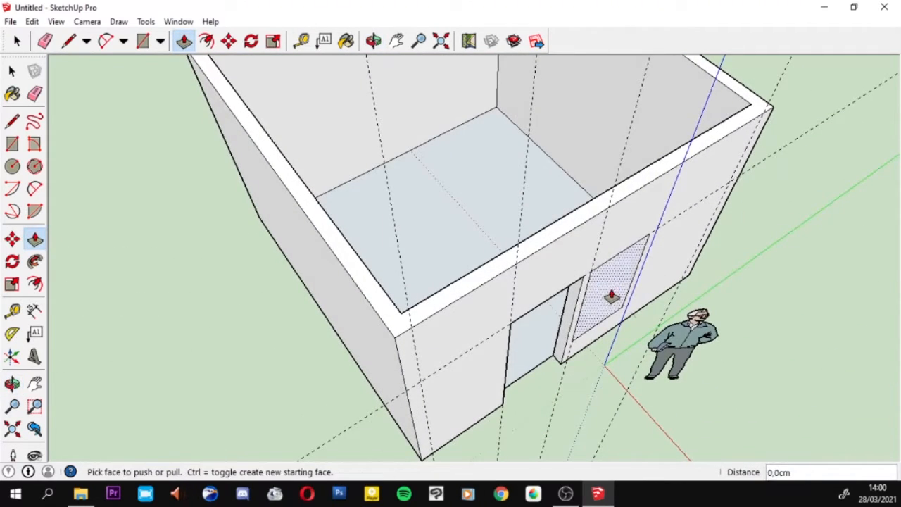
click(607, 298)
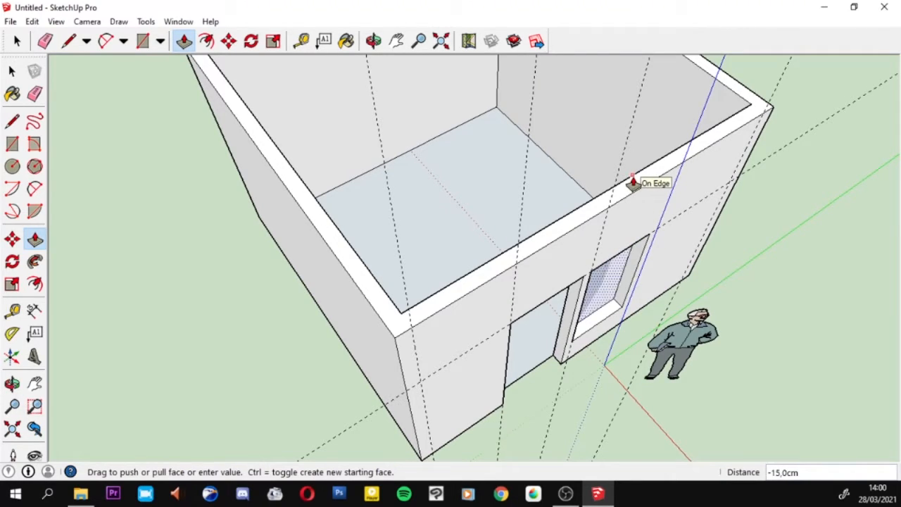
click(632, 183)
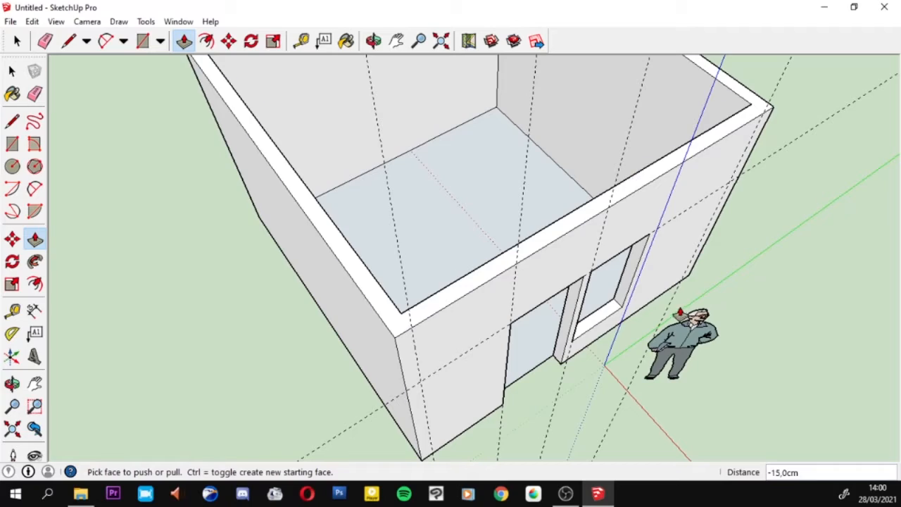
middle_drag(631, 183, 756, 215)
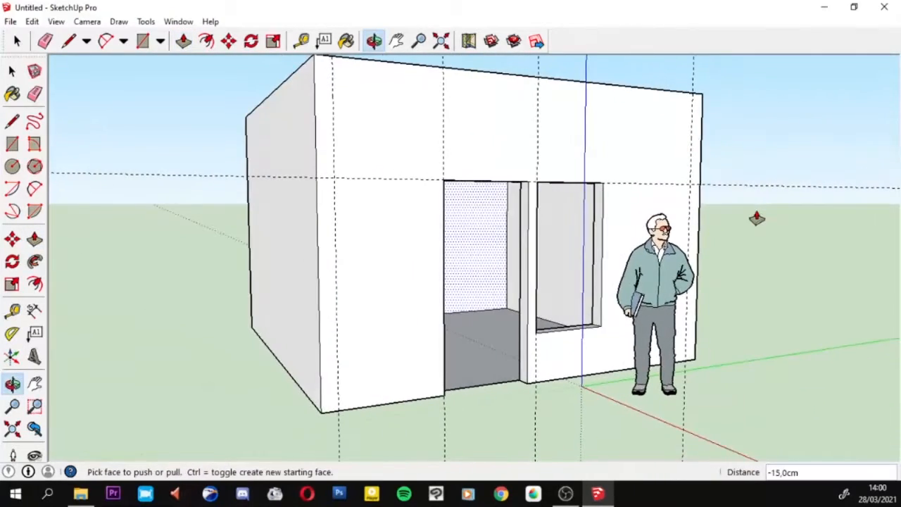
Step: Inspect the room shell from the front and from above, selecting the front wall and inner back wall faces in turn
scroll(579, 208, down, 2)
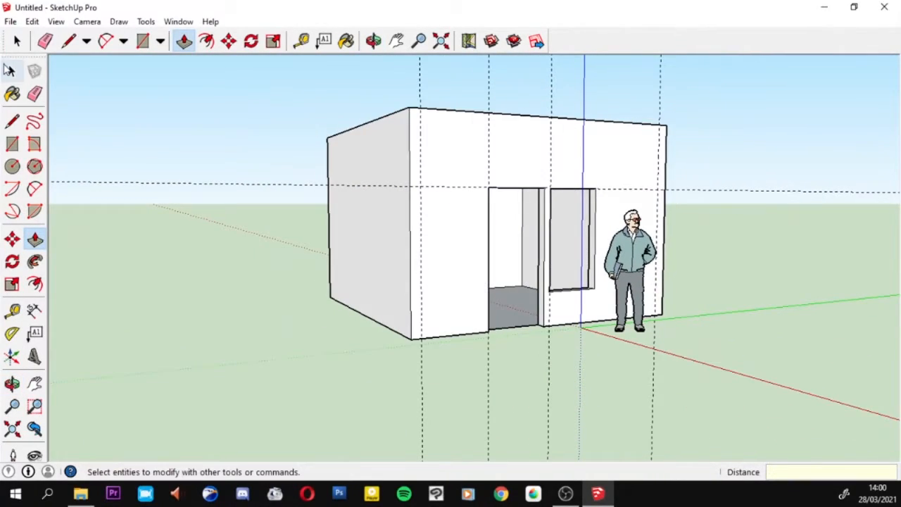
click(12, 70)
middle_drag(529, 222, 704, 364)
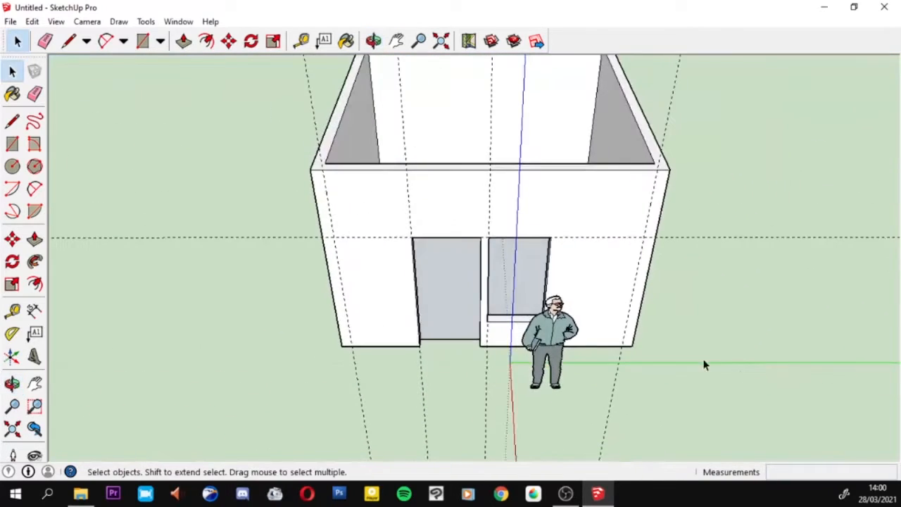
middle_drag(423, 298, 434, 177)
click(535, 205)
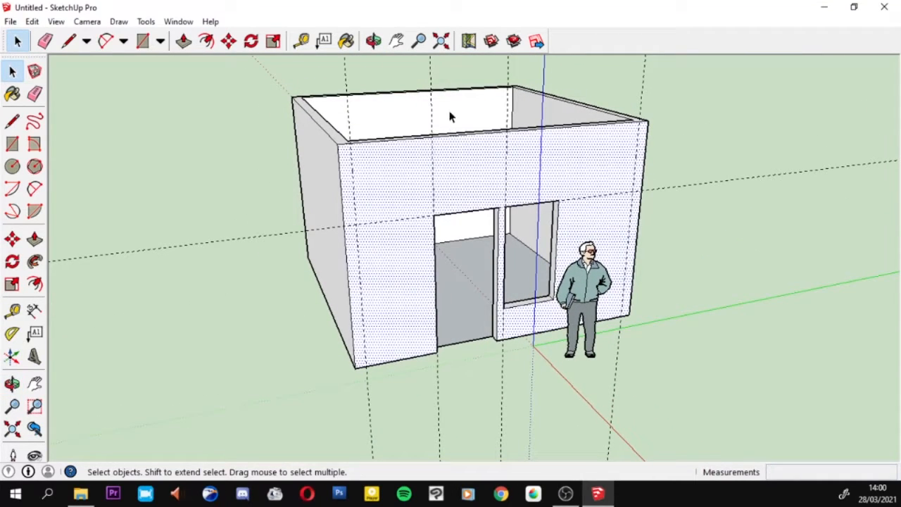
click(450, 113)
click(537, 228)
Step: Paint the room's floor face with the Wood_Floor material from the Wood collection
click(479, 272)
middle_drag(448, 274, 648, 358)
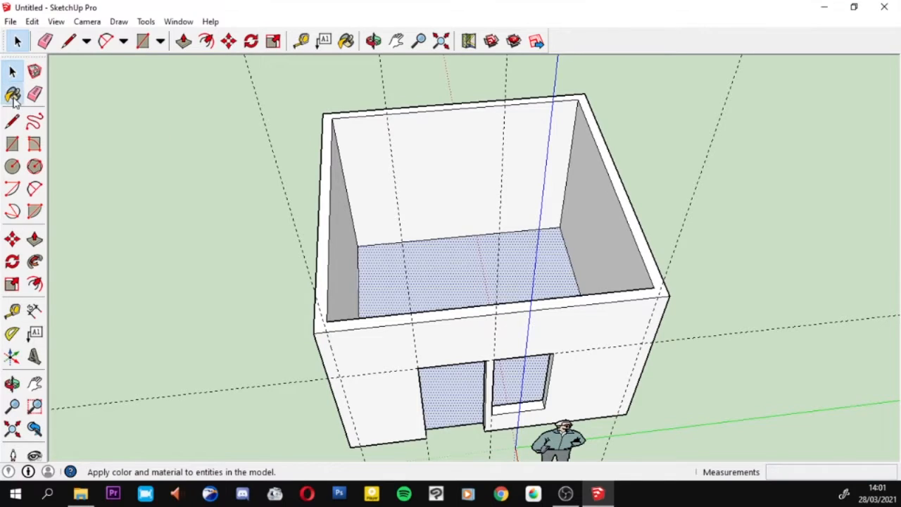
click(12, 95)
click(87, 134)
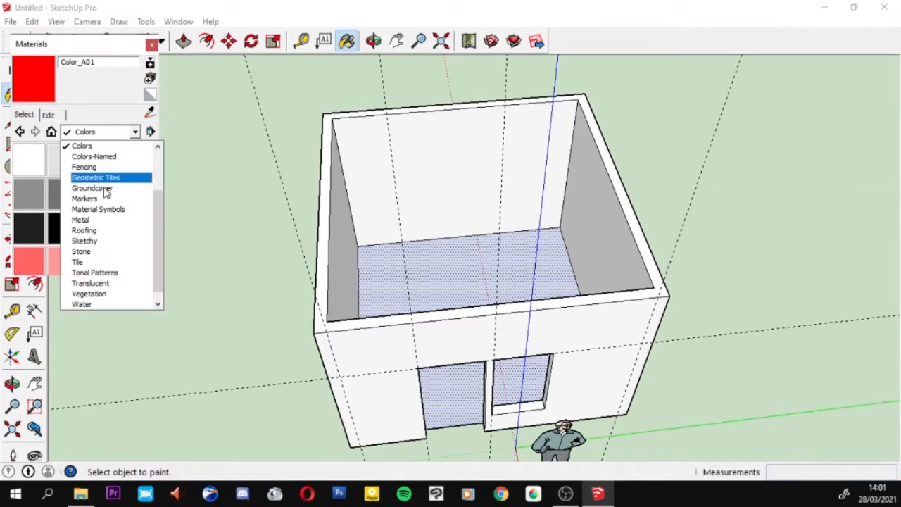
click(104, 264)
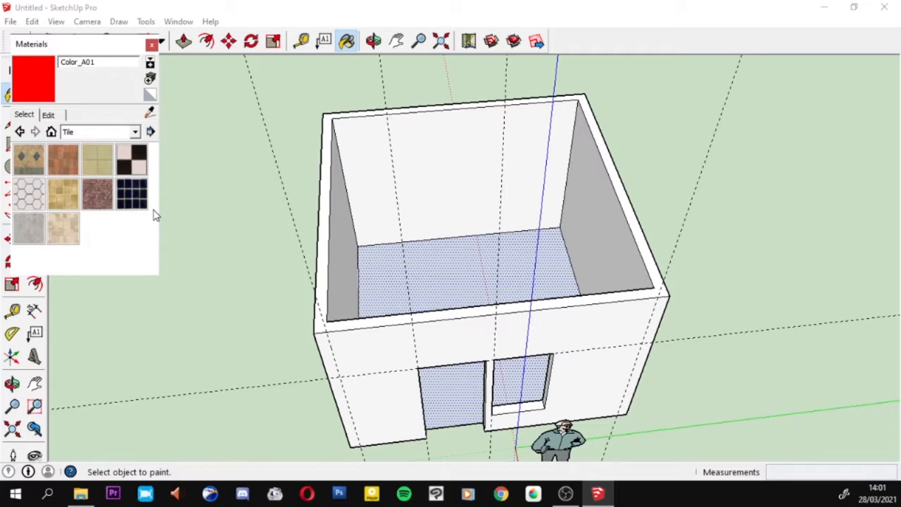
click(118, 133)
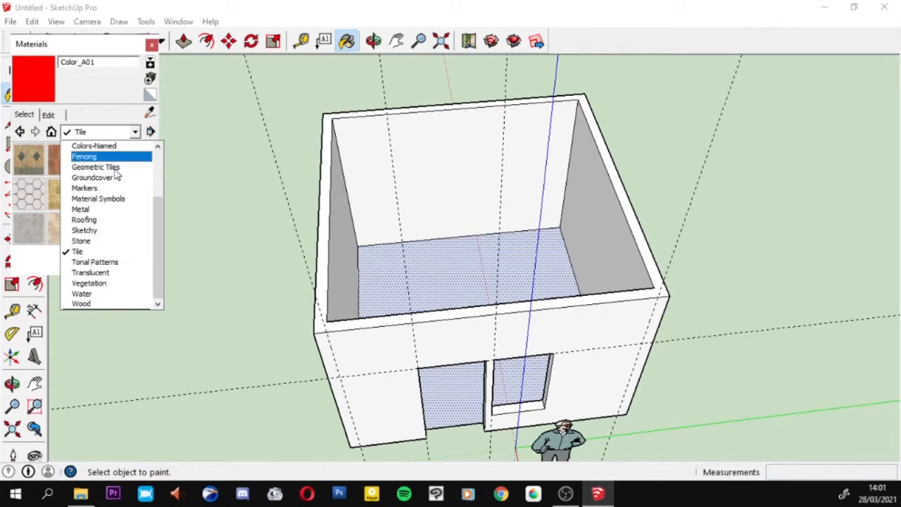
click(118, 304)
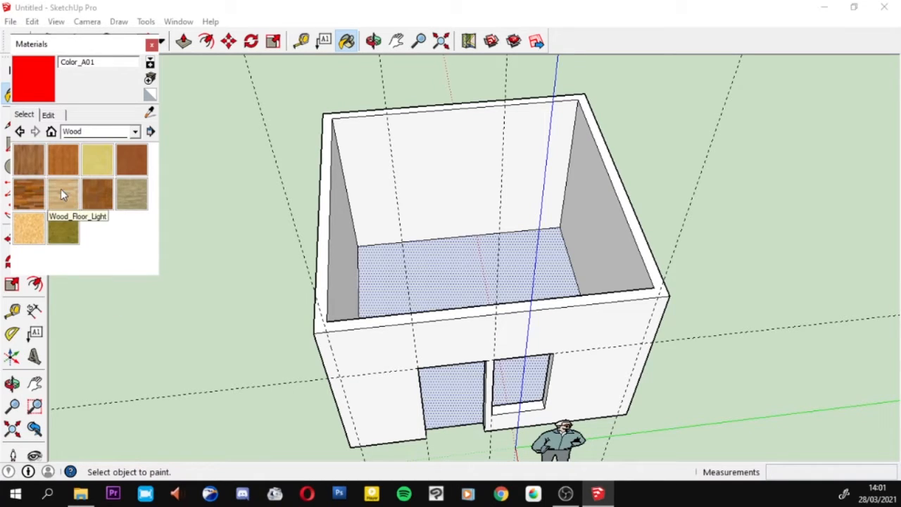
click(35, 159)
click(427, 265)
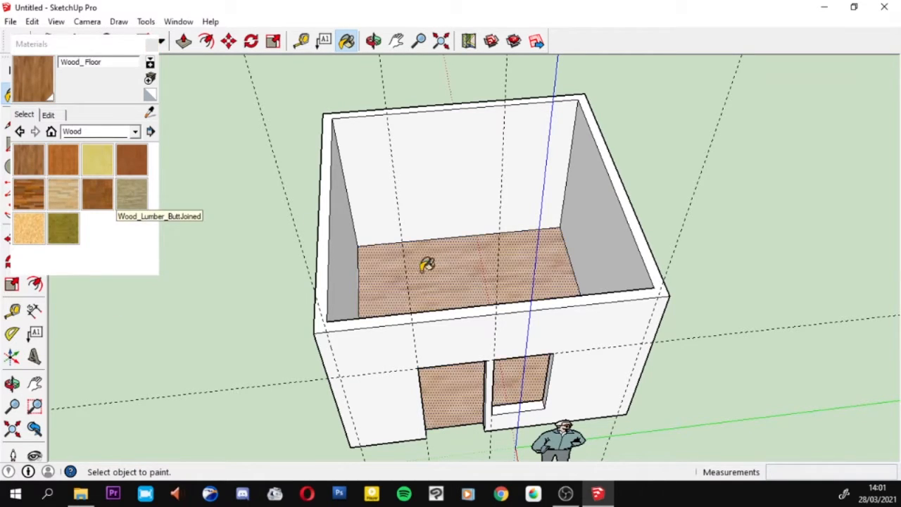
Step: Move the Materials window clear of the tools and paint the inner side wall nearest the window with 0046_Gold from Colors-Named
mouse_move(426, 266)
middle_down()
mouse_move(543, 298)
mouse_move(633, 293)
middle_up()
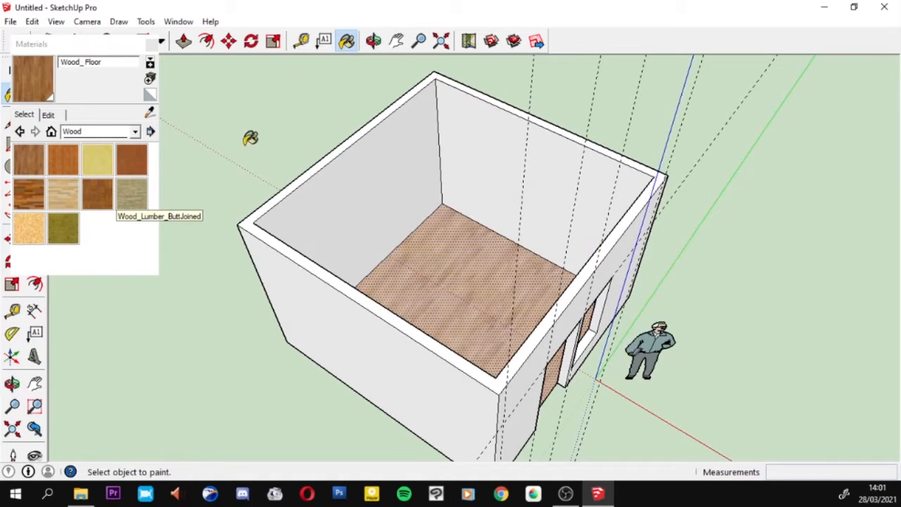
drag(128, 44, 829, 107)
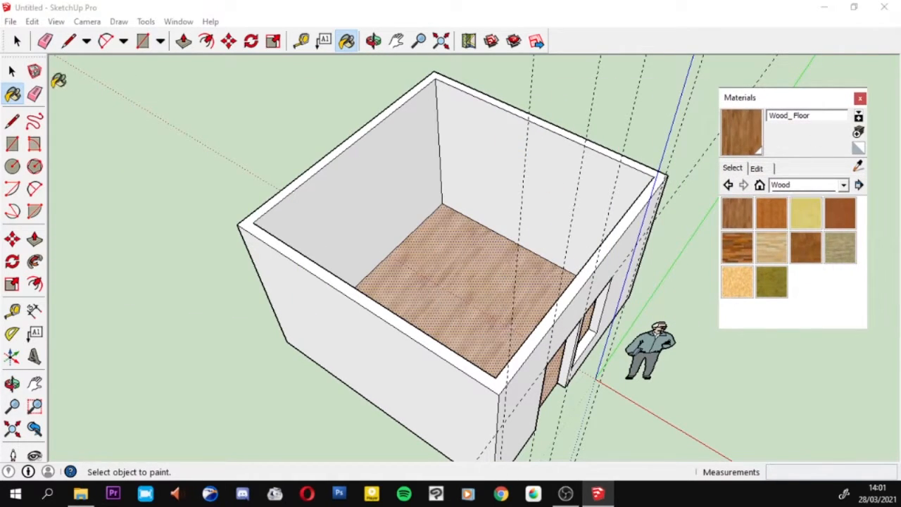
click(12, 71)
click(357, 201)
click(499, 181)
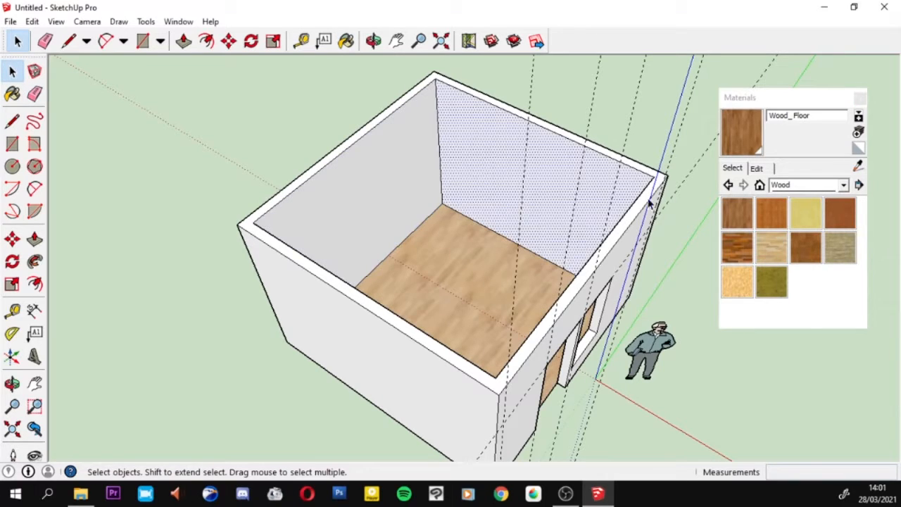
click(843, 184)
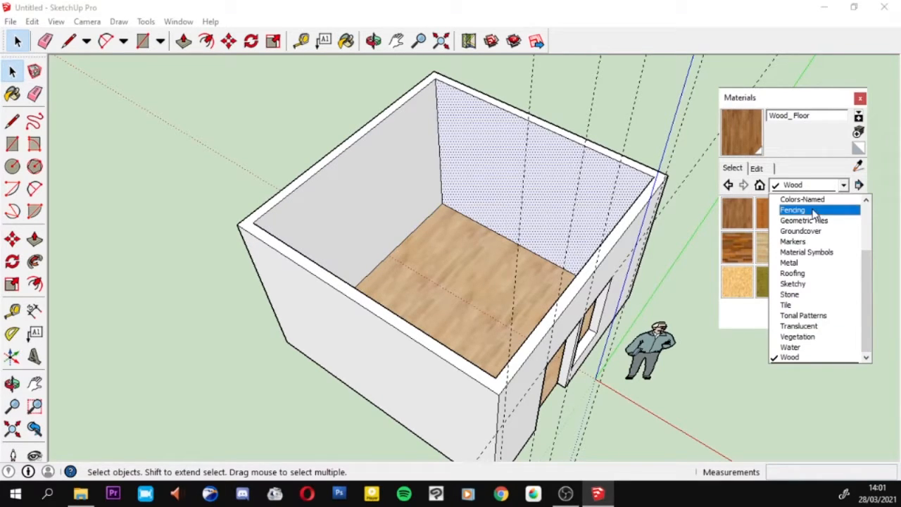
scroll(811, 233, up, 1)
click(800, 231)
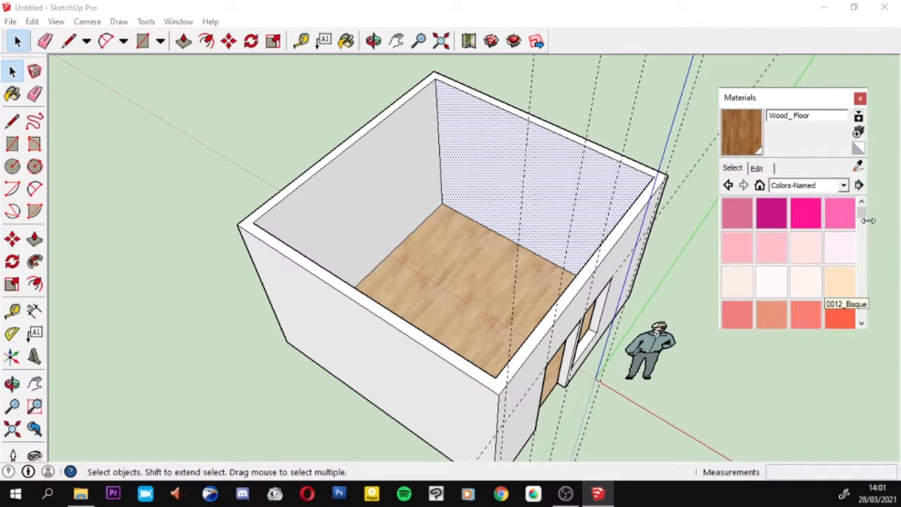
mouse_move(861, 208)
mouse_down()
mouse_move(864, 255)
mouse_move(862, 244)
mouse_up()
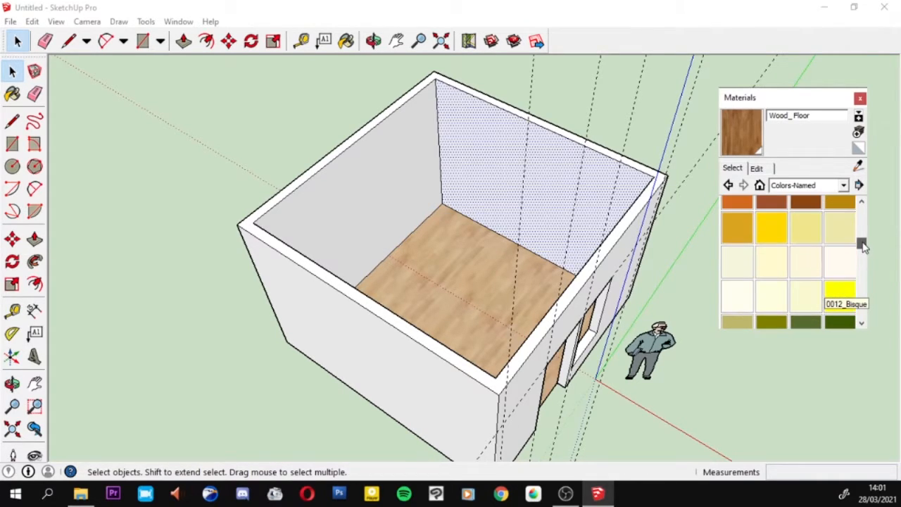
click(772, 225)
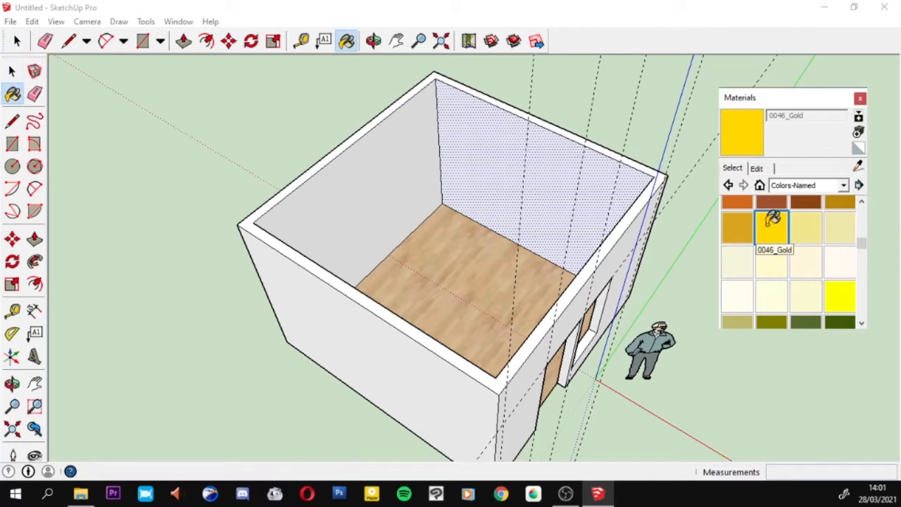
click(477, 146)
Step: Paint the inner back wall facing the door with the 0041_Chocolate colour
middle_drag(533, 192, 266, 192)
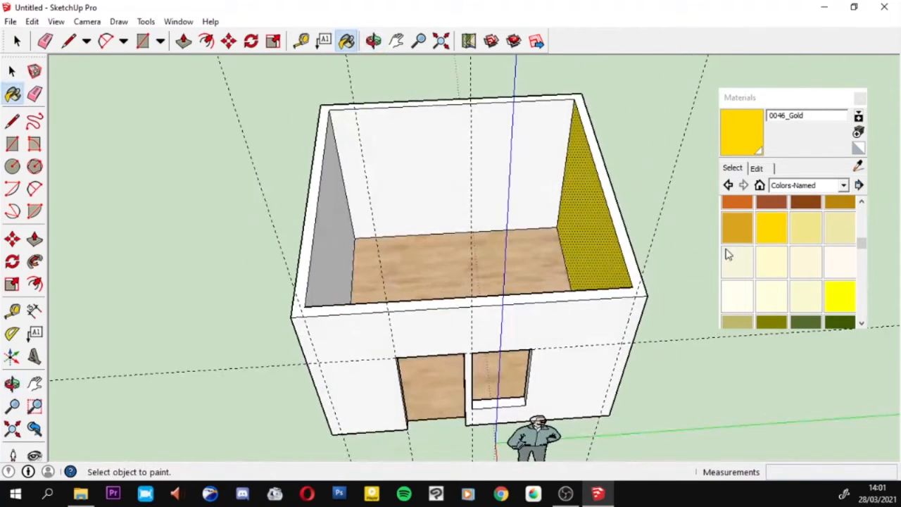
click(736, 223)
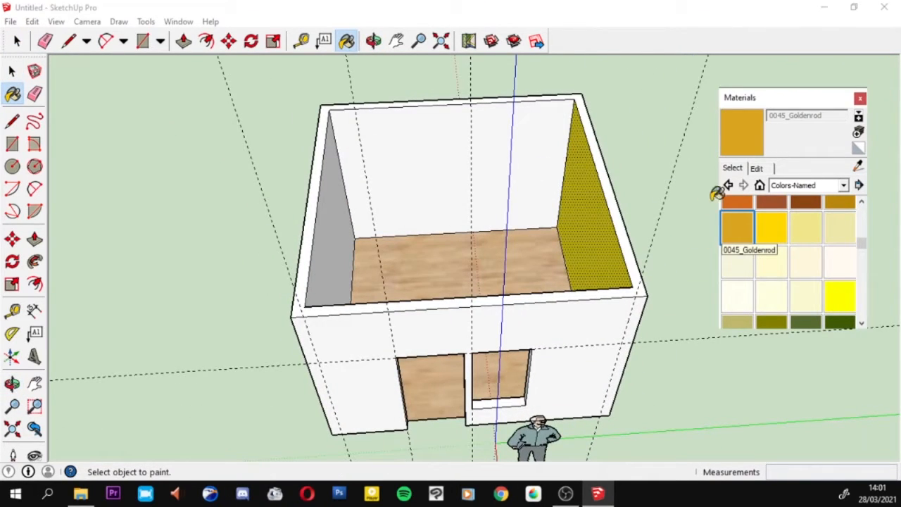
click(737, 202)
click(539, 169)
Step: Paint the inner side wall opposite the gold one with the 0060_GrassGreen colour
middle_drag(539, 169, 264, 177)
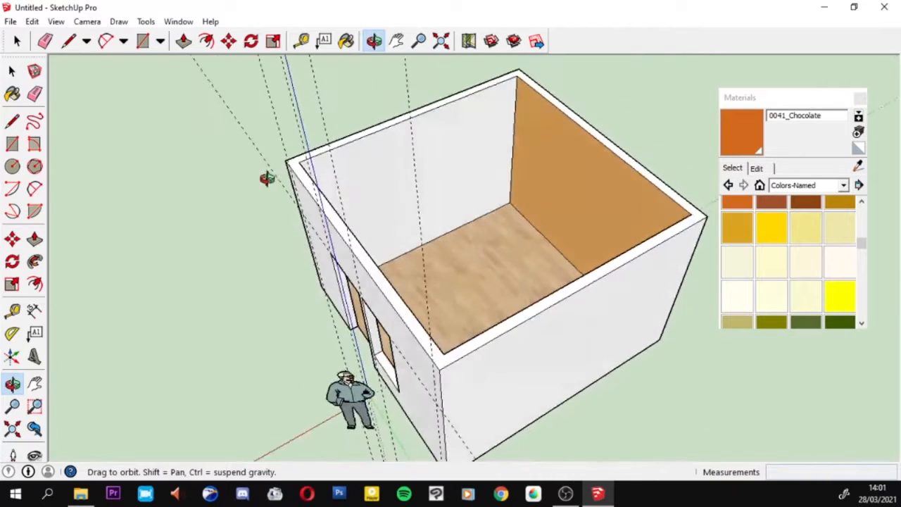
mouse_move(861, 243)
mouse_down()
mouse_move(863, 260)
mouse_move(858, 223)
mouse_move(860, 255)
mouse_up()
click(839, 271)
click(413, 185)
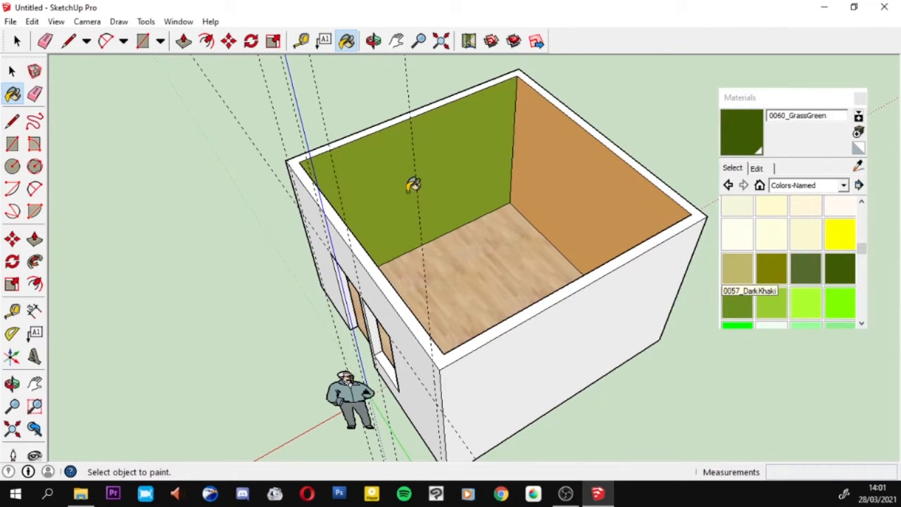
Step: Review the painted room from several angles, selecting the floor, inner walls and outer side wall in turn
mouse_move(412, 185)
middle_down()
mouse_move(585, 232)
mouse_move(644, 272)
mouse_move(583, 219)
mouse_move(337, 124)
mouse_move(492, 195)
mouse_move(373, 285)
middle_up()
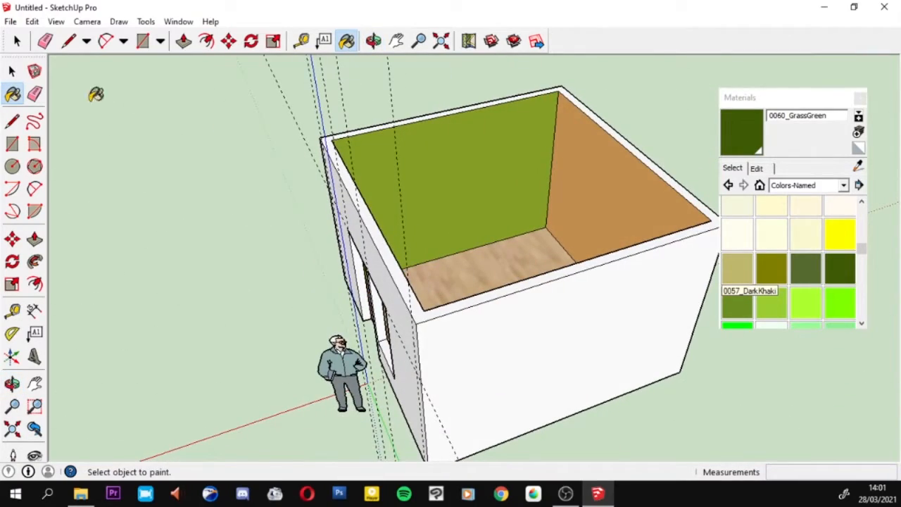
click(12, 71)
middle_drag(241, 191, 752, 252)
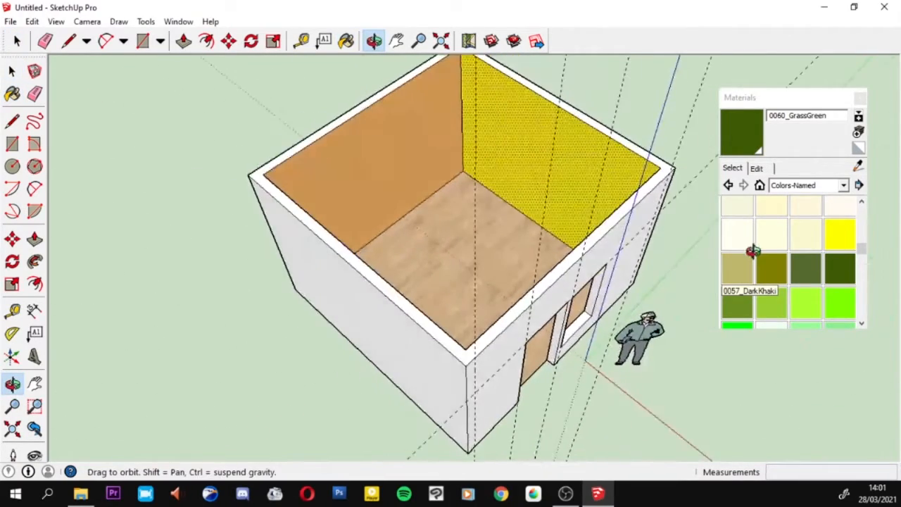
click(425, 240)
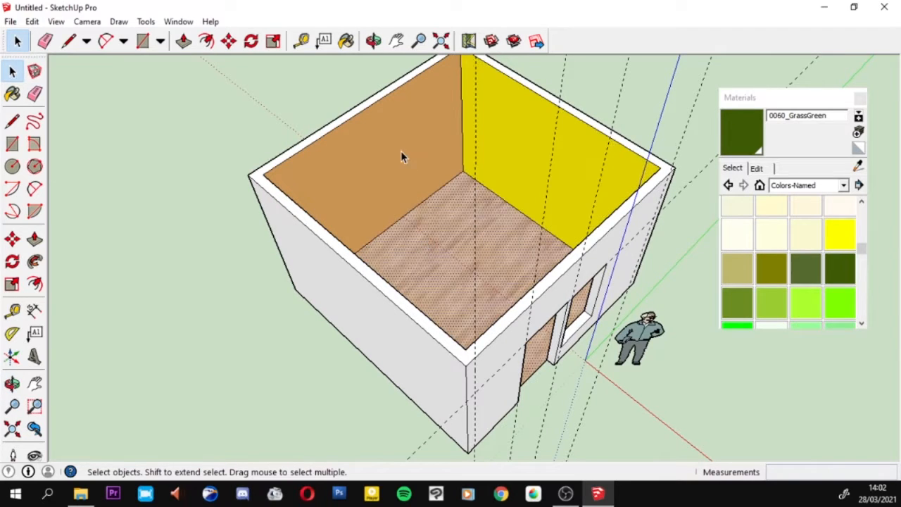
click(401, 152)
click(523, 159)
click(388, 328)
scroll(430, 260, up, 3)
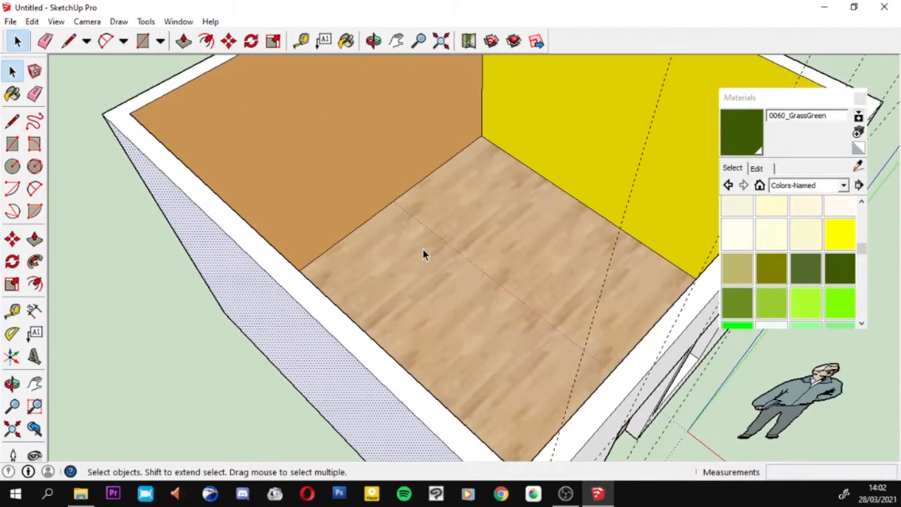
middle_drag(423, 254, 301, 238)
scroll(309, 232, down, 5)
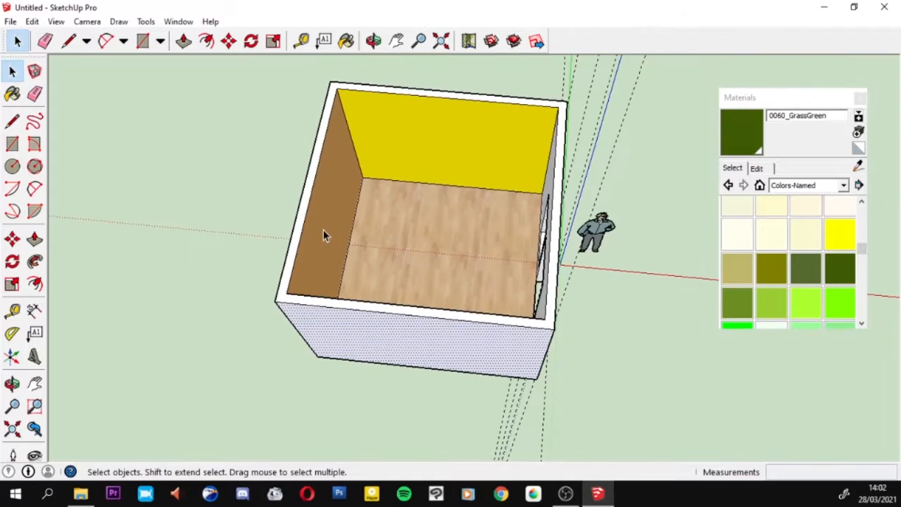
Step: Try to move the brown inner back wall face with the Move tool
click(323, 229)
key(a)
key(p)
key(m)
click(292, 218)
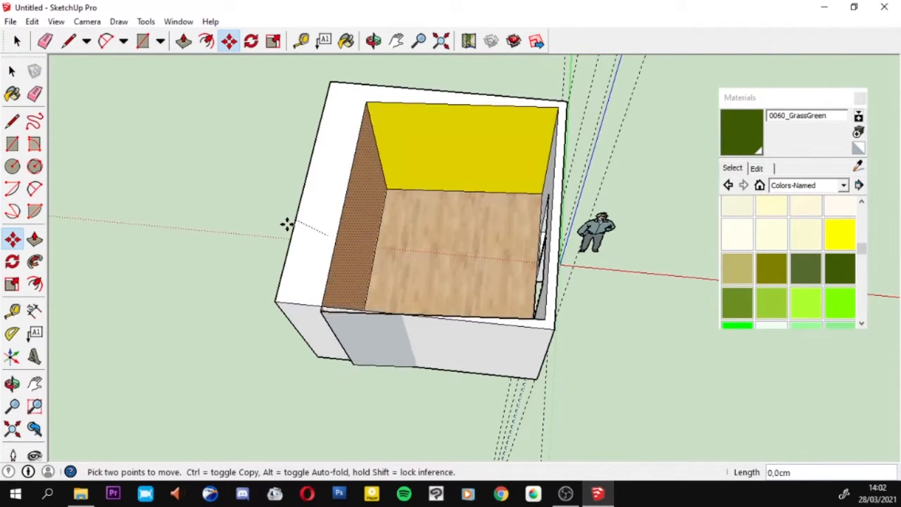
click(285, 223)
click(12, 71)
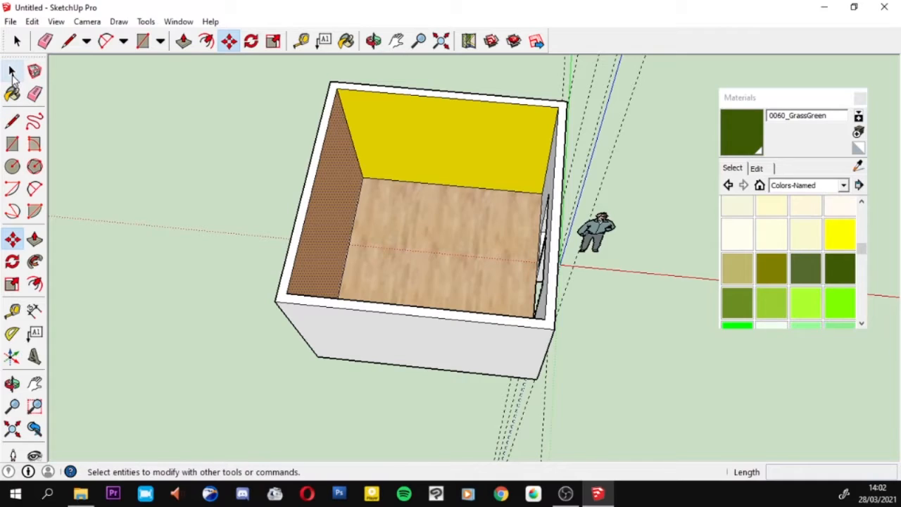
Step: Draw a square about 106 by 106 cm on the wooden floor near the brown back wall
click(12, 143)
click(373, 221)
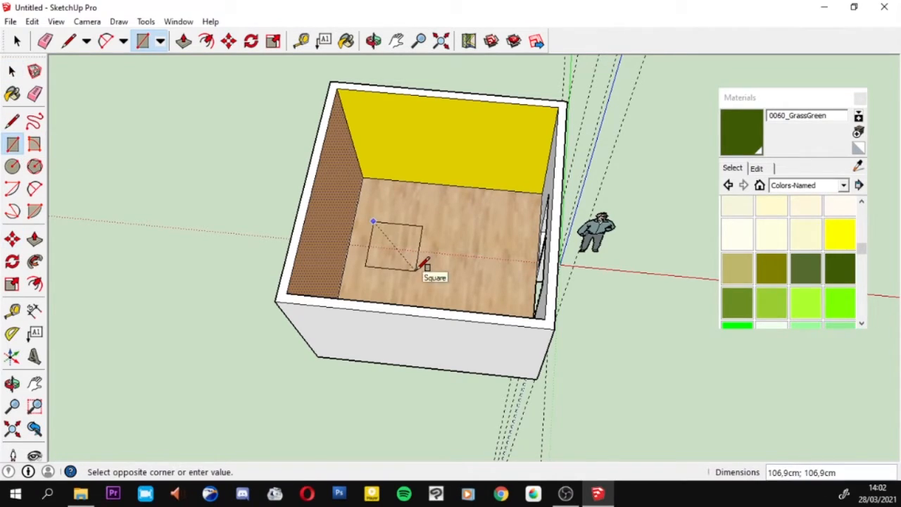
click(422, 270)
click(392, 246)
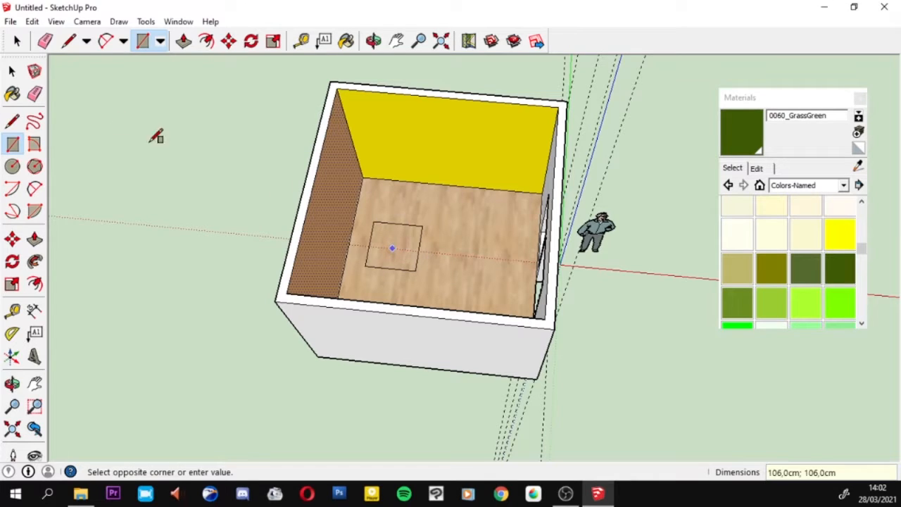
click(12, 71)
Step: Try to pull the floor square up about 112 cm into a box with Push/Pull
scroll(405, 255, up, 5)
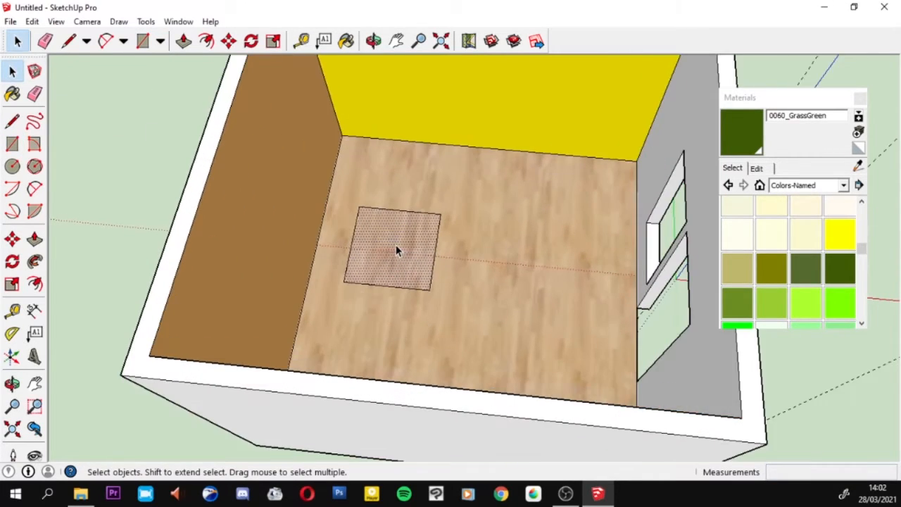
middle_drag(397, 250, 347, 242)
click(35, 240)
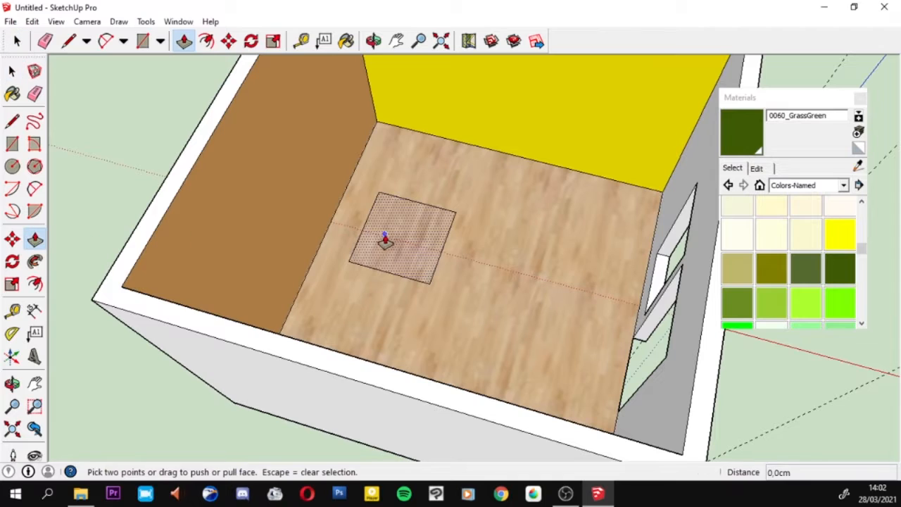
click(382, 237)
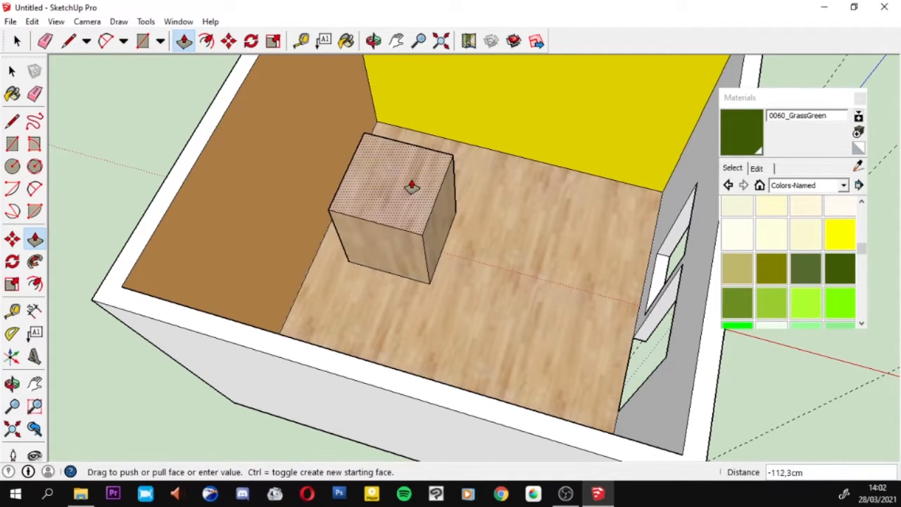
key(Escape)
click(398, 224)
key(Escape)
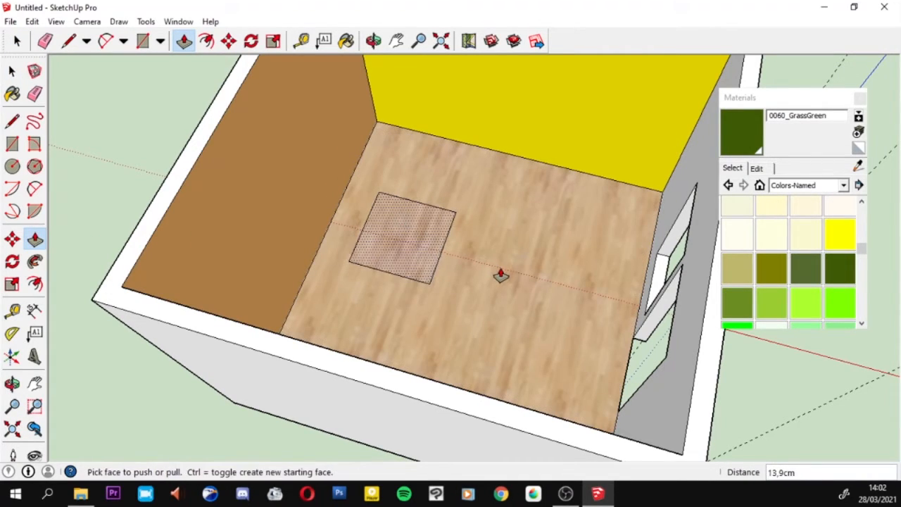
Step: Erase the square's outline from the wooden floor
scroll(400, 245, down, 4)
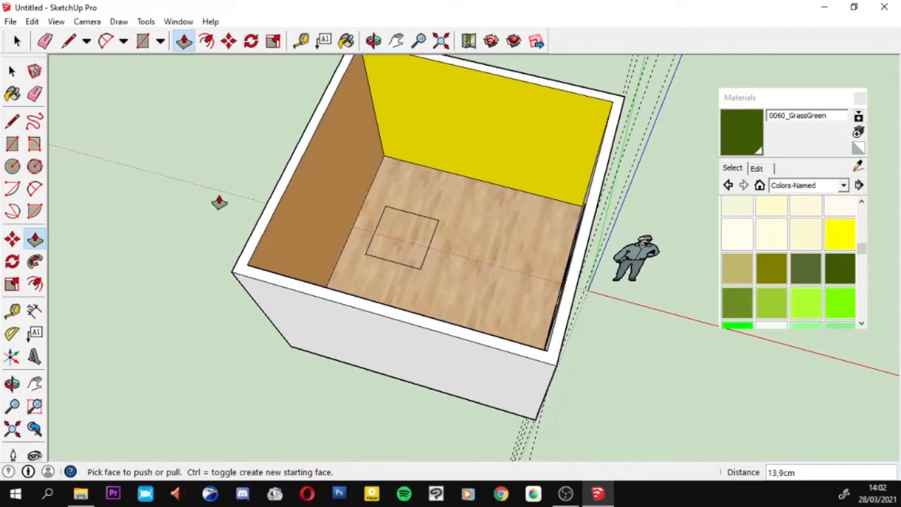
click(35, 94)
mouse_move(441, 215)
mouse_down()
mouse_move(410, 247)
mouse_move(376, 247)
mouse_move(374, 237)
mouse_move(412, 227)
mouse_up()
scroll(412, 231, down, 3)
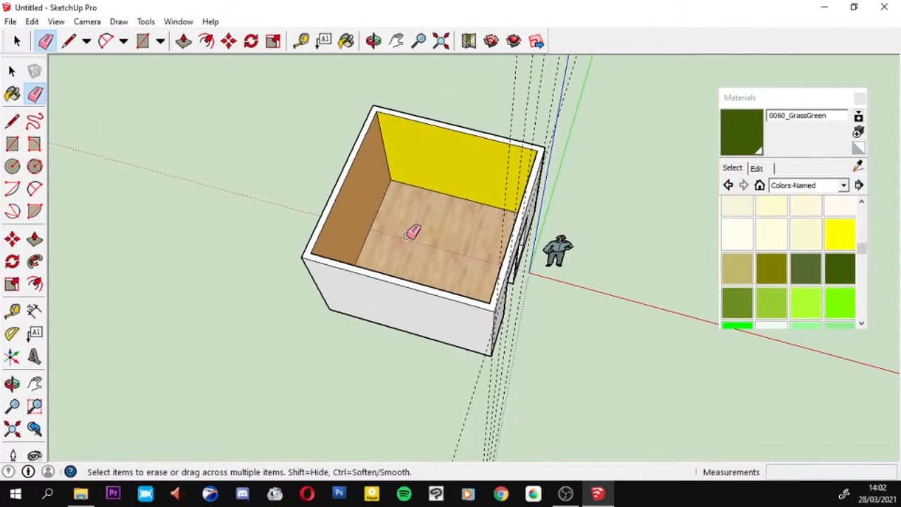
Step: Select all the connected geometry of the room and make it a group
middle_drag(413, 232, 313, 190)
click(12, 71)
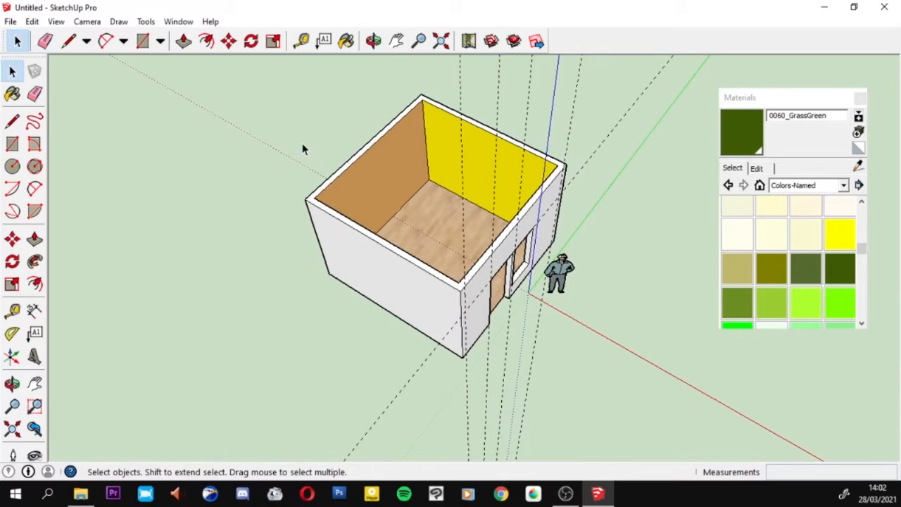
triple_click(392, 183)
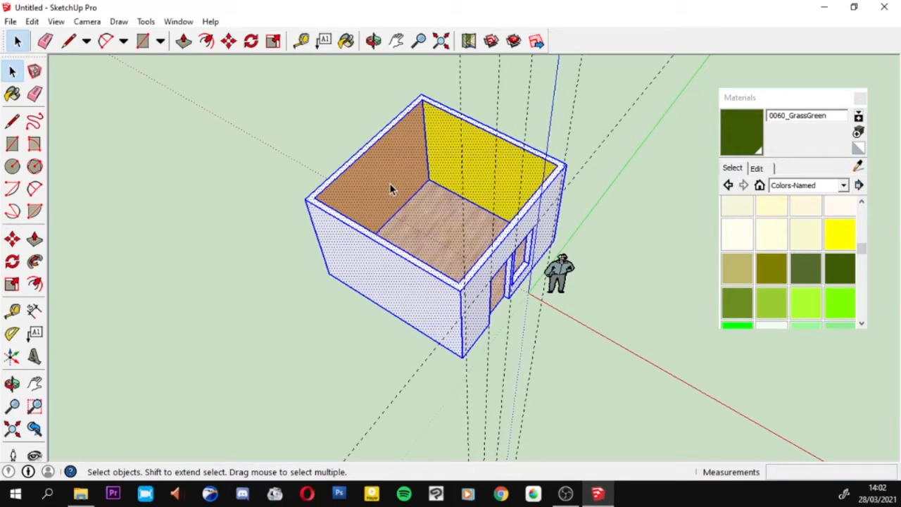
click(312, 278)
triple_click(369, 193)
click(280, 279)
click(347, 202)
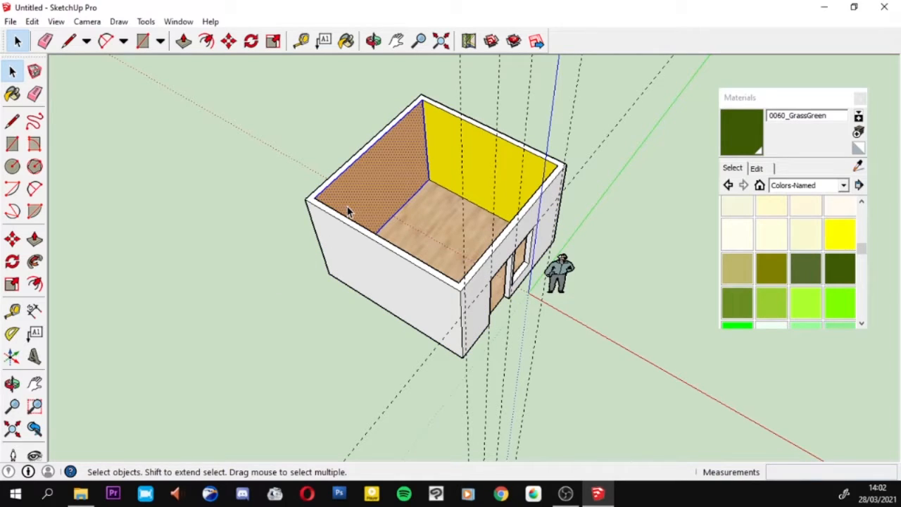
triple_click(347, 211)
right_click(348, 212)
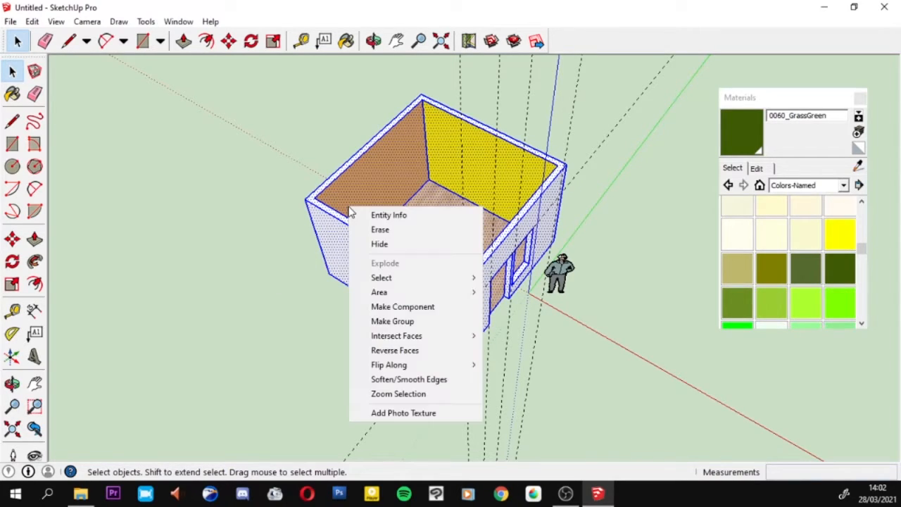
click(417, 322)
click(229, 195)
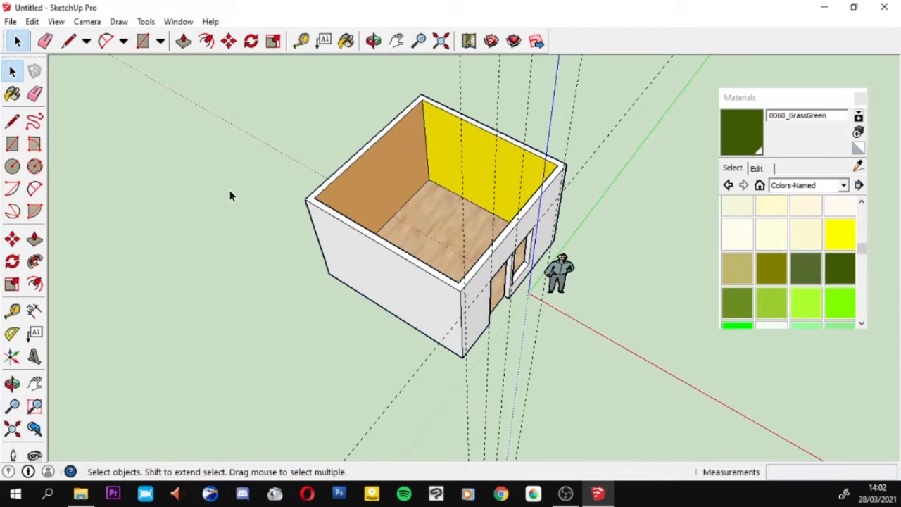
Step: Try to move the grouped room about 204 cm along the red axis
key(ctrl+z)
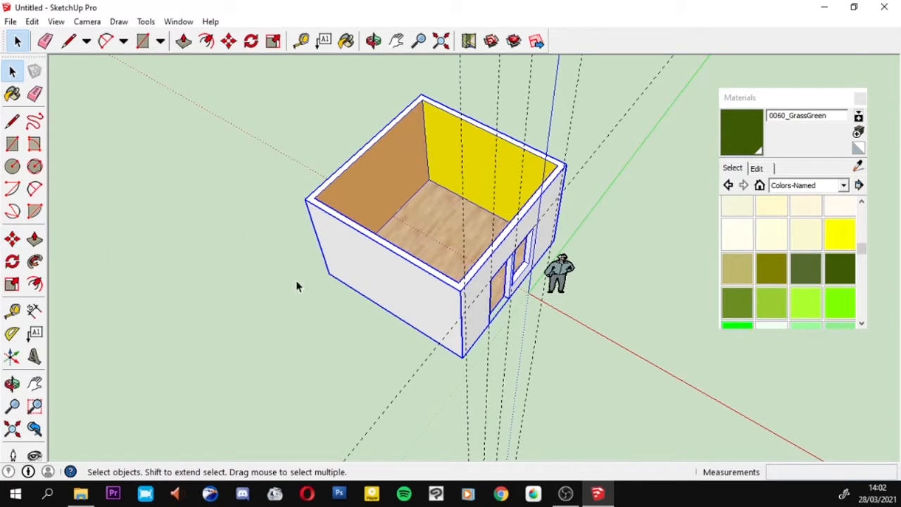
click(12, 239)
click(300, 289)
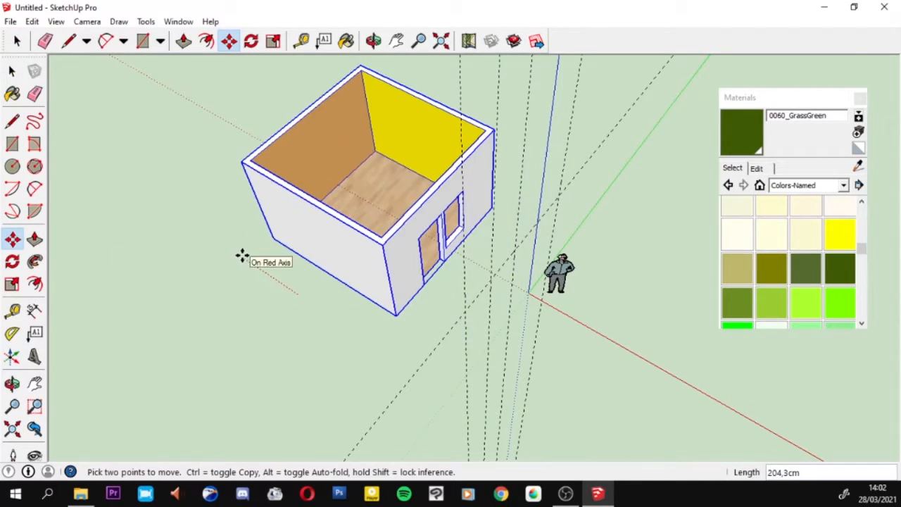
key(Escape)
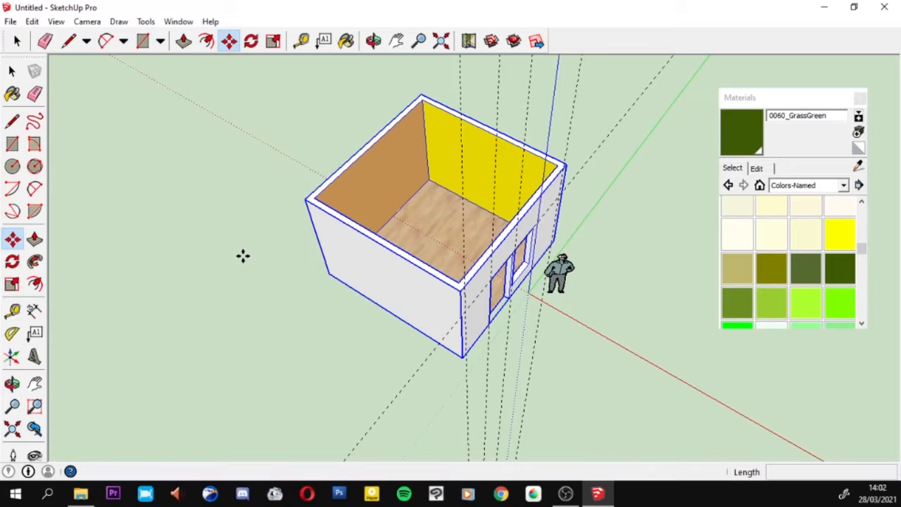
Step: Try to rotate the grouped room about 30 degrees on the ground plane around a point just outside its wall
click(21, 268)
drag(310, 294, 322, 282)
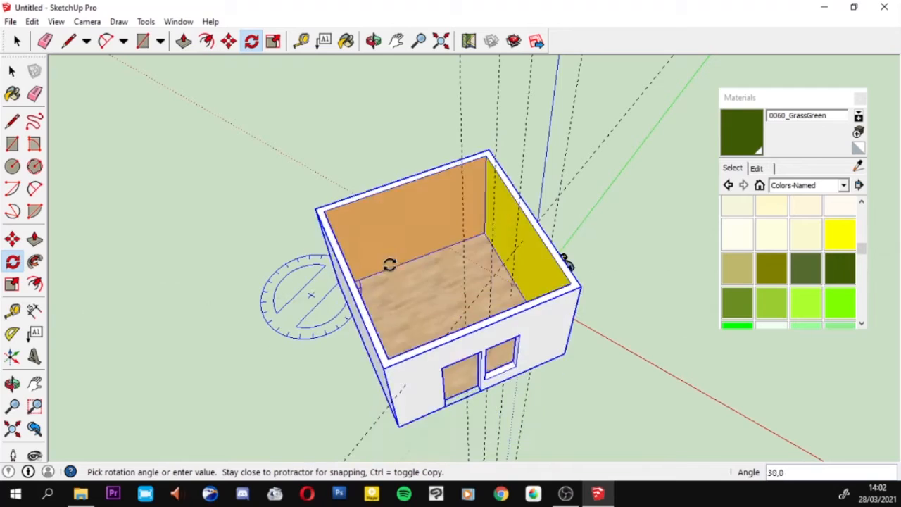
click(370, 243)
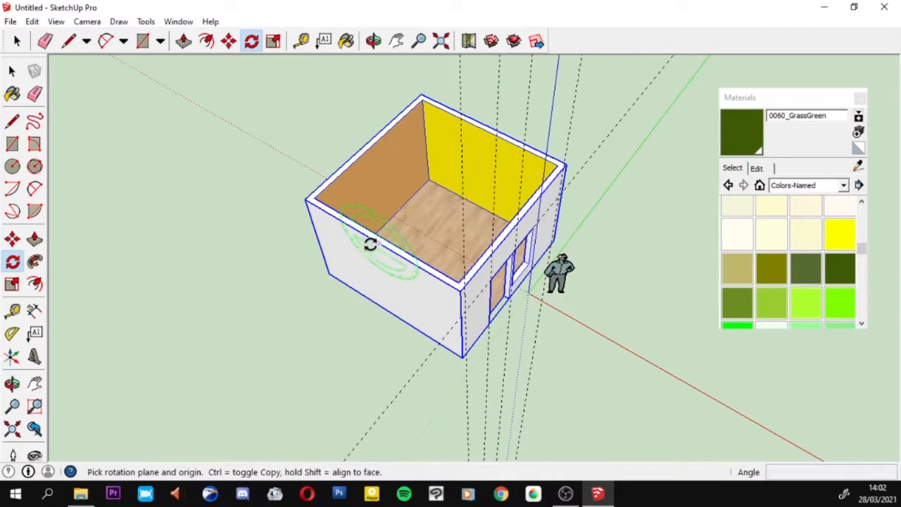
click(12, 71)
Step: Draw a rectangle about 125 by 73 cm on the wooden floor near the brown wall
scroll(454, 209, up, 5)
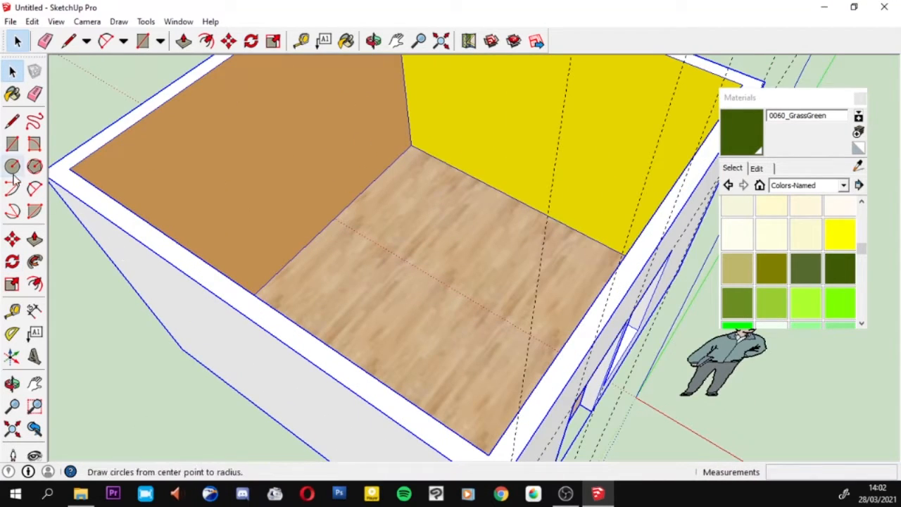
click(12, 143)
click(351, 276)
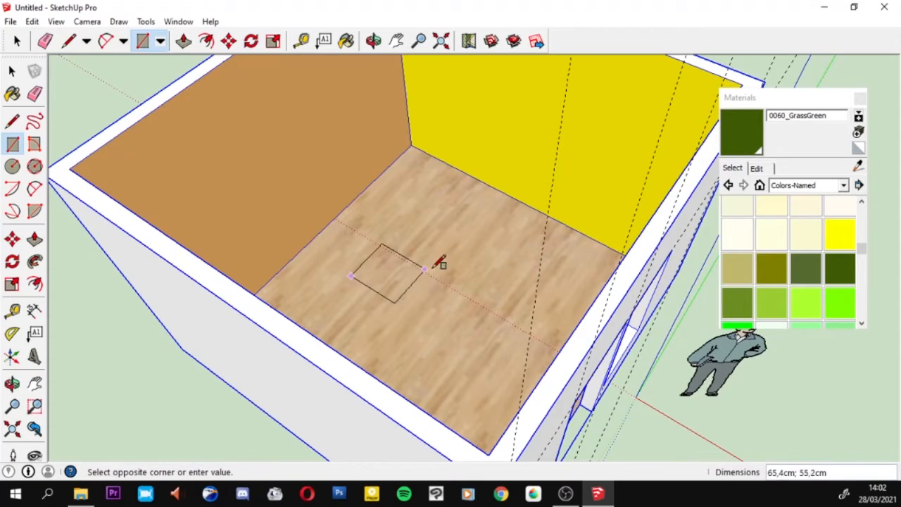
click(458, 234)
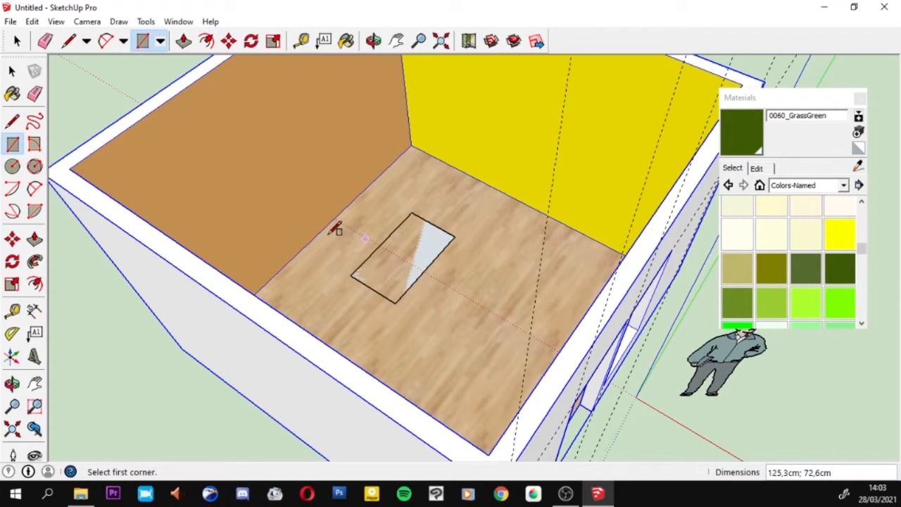
Step: Pull the floor rectangle up about 74 cm into a box with Push/Pull
click(35, 239)
click(367, 259)
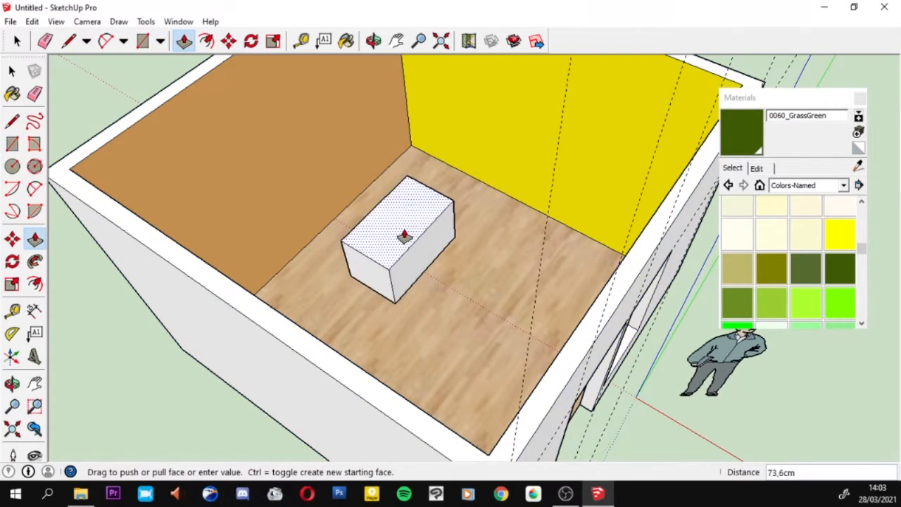
click(404, 237)
middle_drag(404, 236, 547, 282)
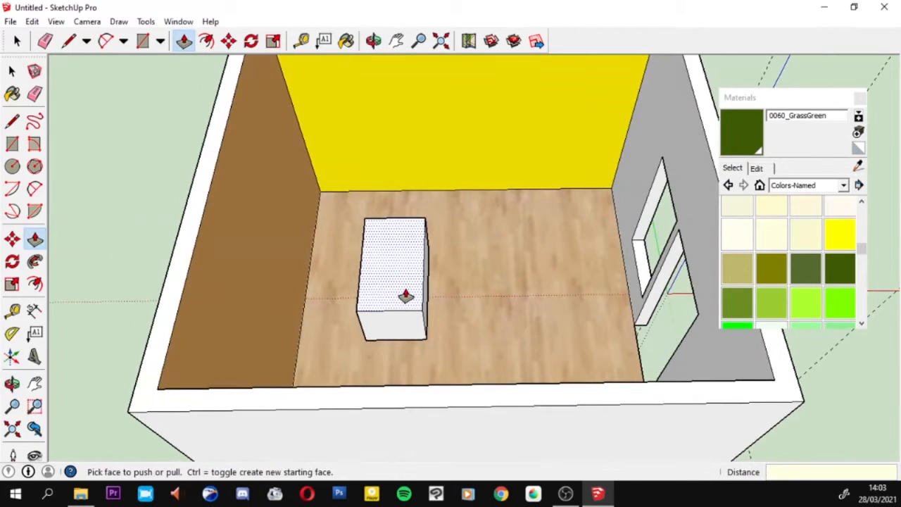
Step: Check by selecting each that the box and the grouped room are separate objects
click(12, 71)
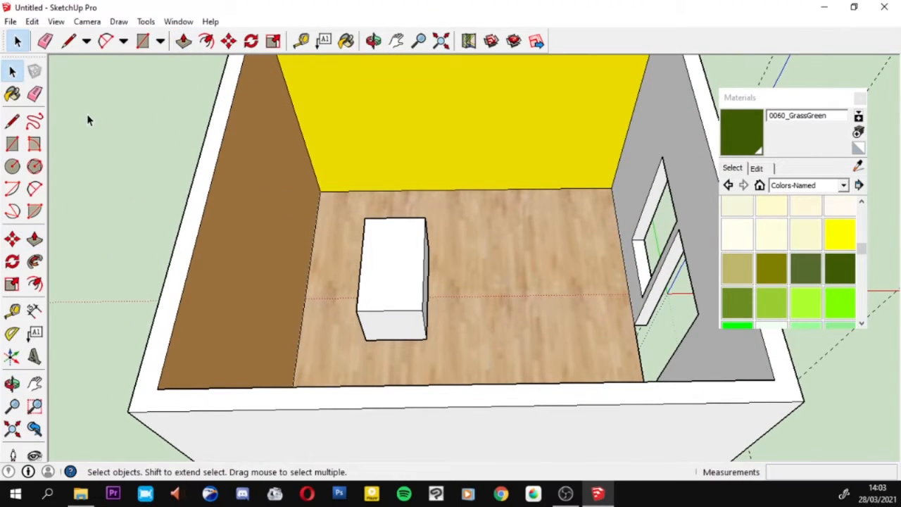
triple_click(426, 259)
middle_drag(425, 259, 263, 267)
scroll(405, 224, up, 3)
click(564, 278)
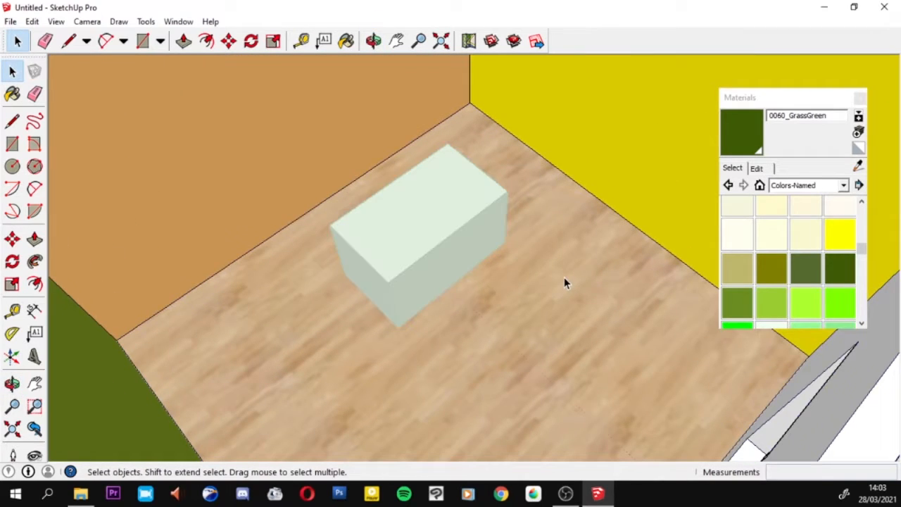
scroll(434, 275, down, 5)
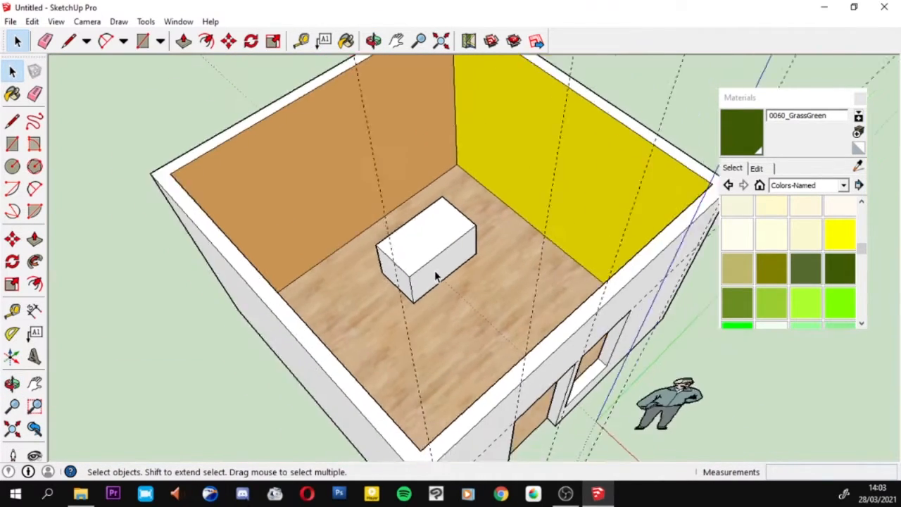
Step: Try to draw a line from the doorway's upper outer corner on the outside of the room
middle_drag(543, 306, 228, 86)
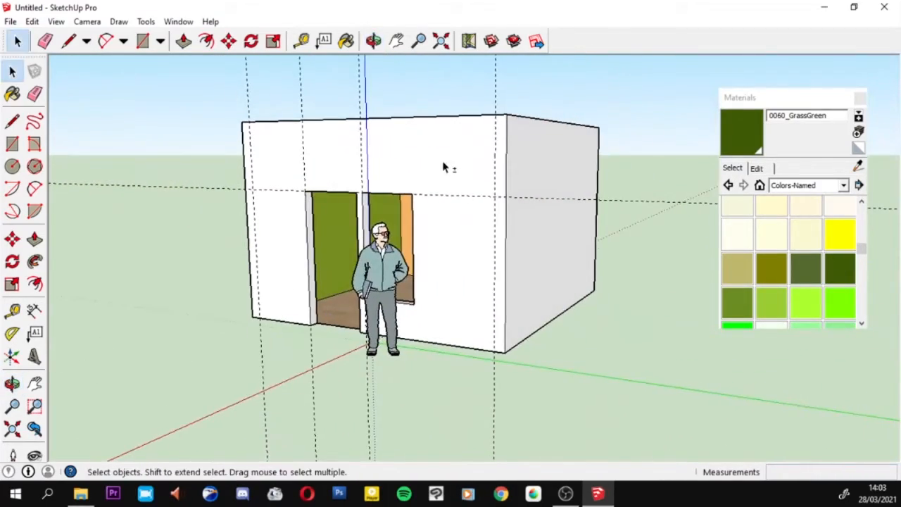
middle_drag(443, 163, 676, 201)
scroll(525, 351, up, 5)
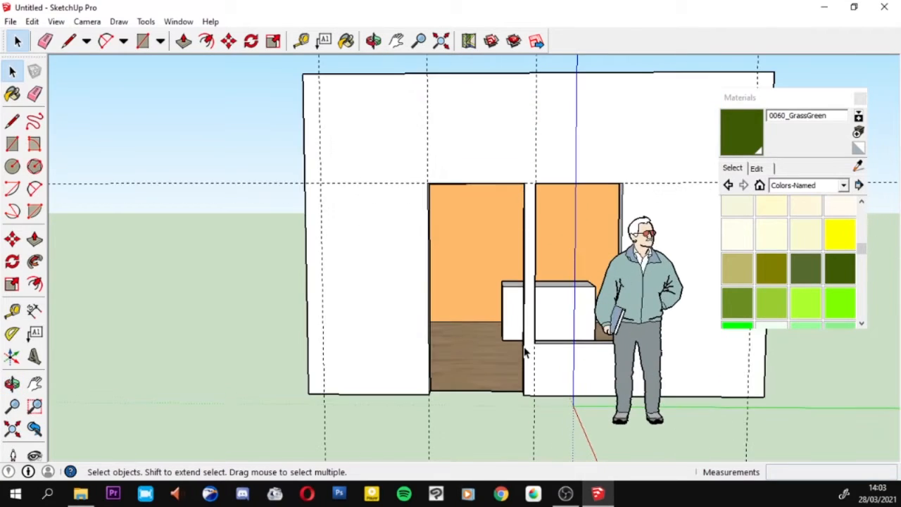
middle_drag(525, 352, 445, 336)
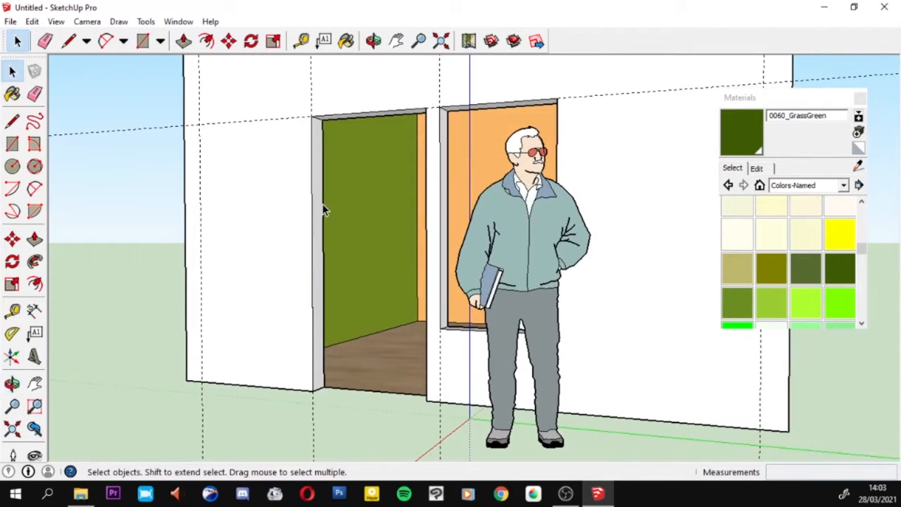
shift+middle_drag(322, 204, 335, 232)
click(12, 122)
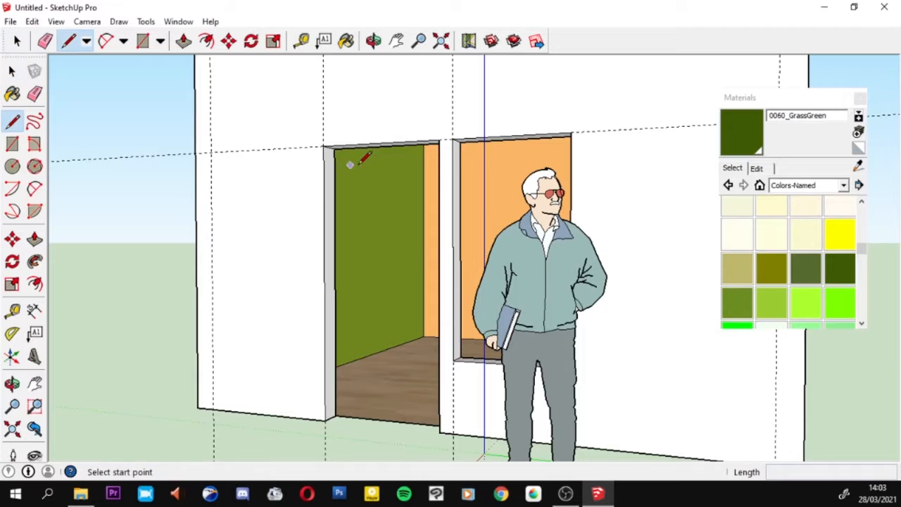
click(324, 147)
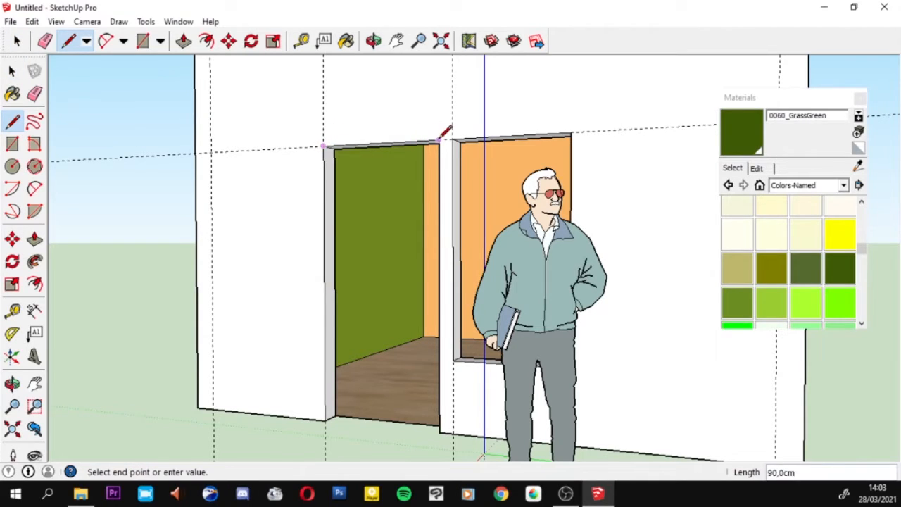
click(454, 423)
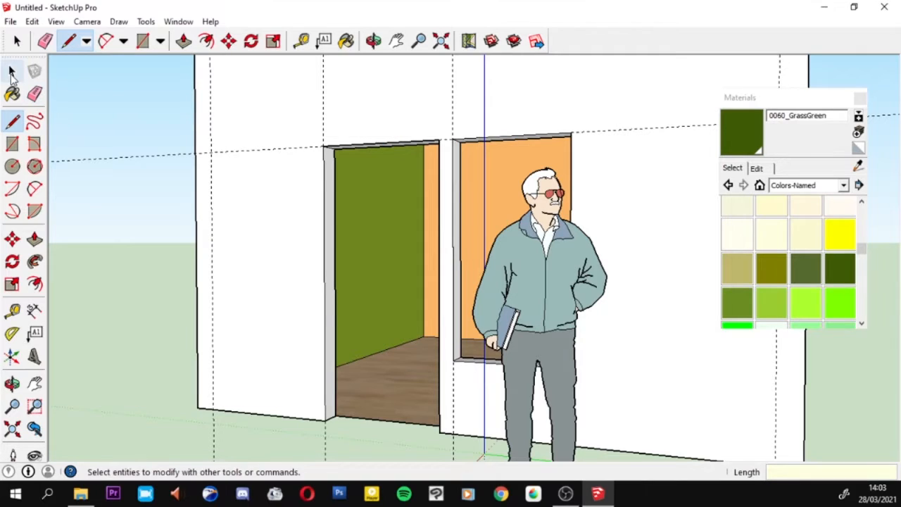
Step: Draw a rectangle between opposite corners of the doorway on the outer wall to fill the opening
click(21, 145)
click(323, 147)
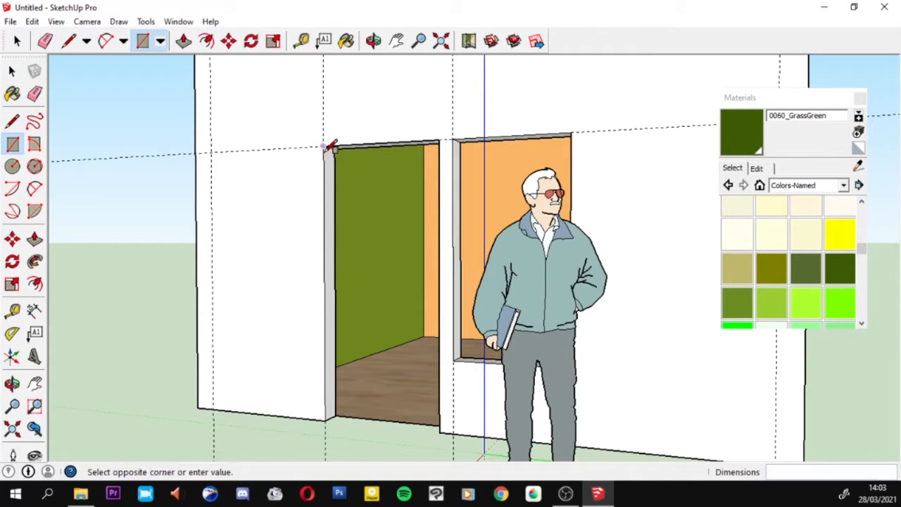
click(445, 428)
middle_drag(393, 345, 485, 368)
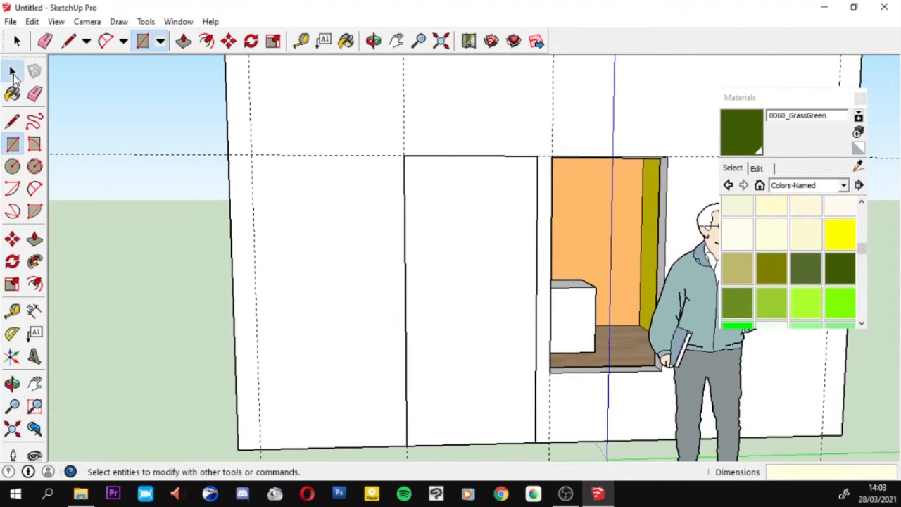
click(11, 72)
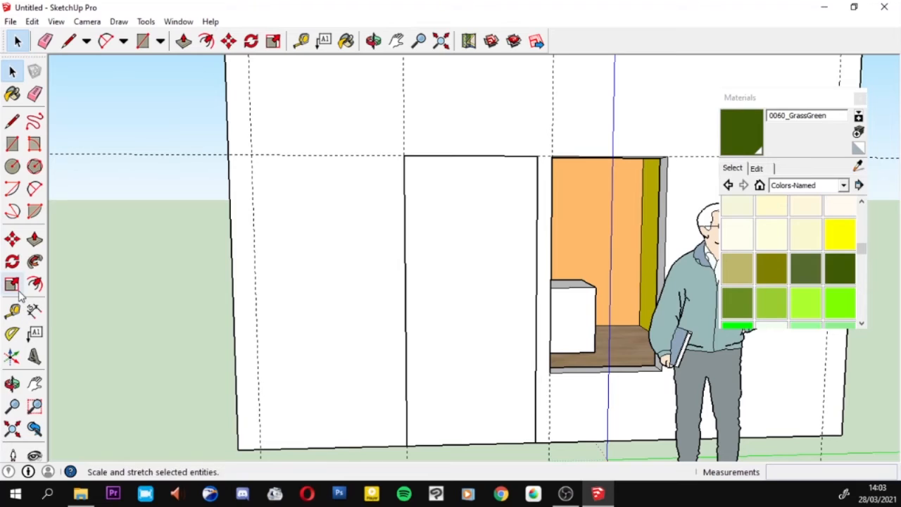
Step: Offset the door rectangle's outline 5 cm inward to form the door frame
click(34, 283)
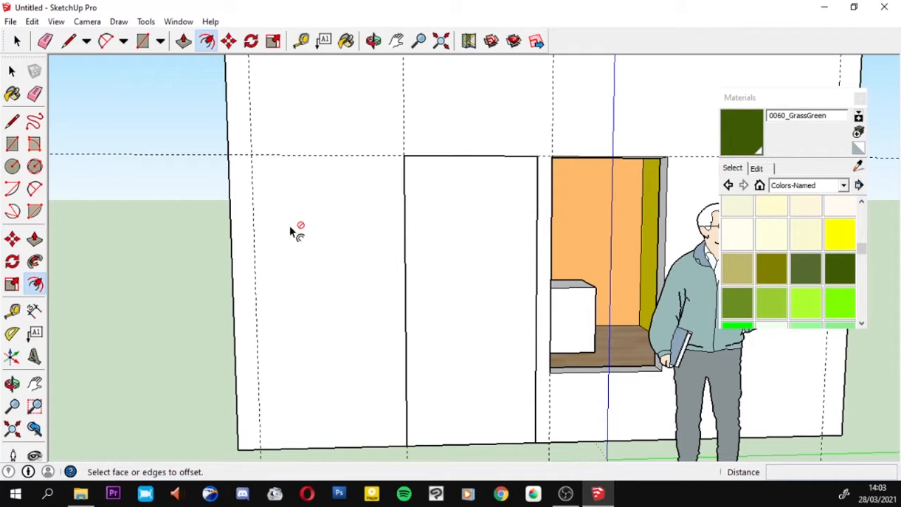
click(419, 177)
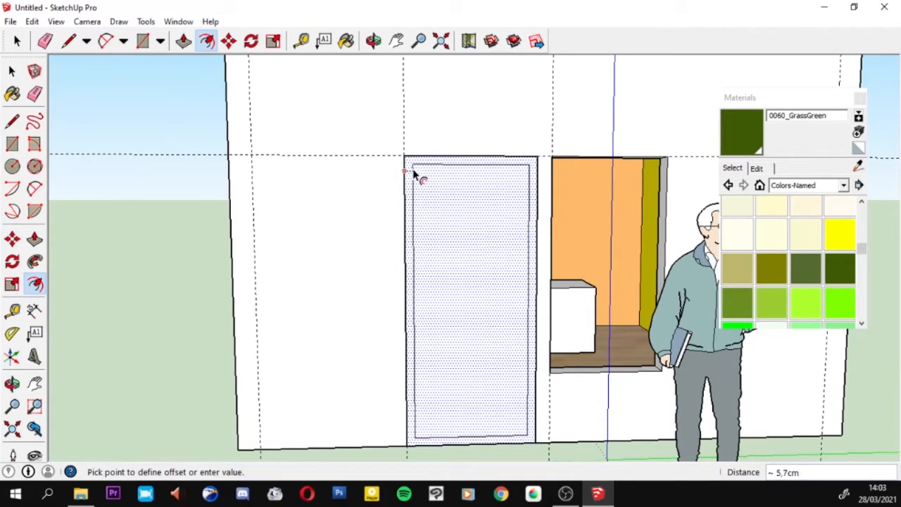
text(5)
key(Return)
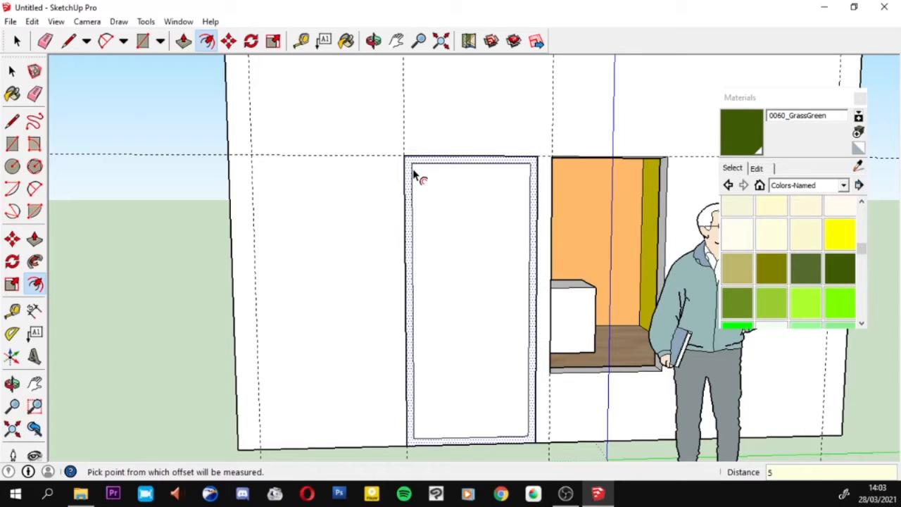
scroll(467, 450, up, 3)
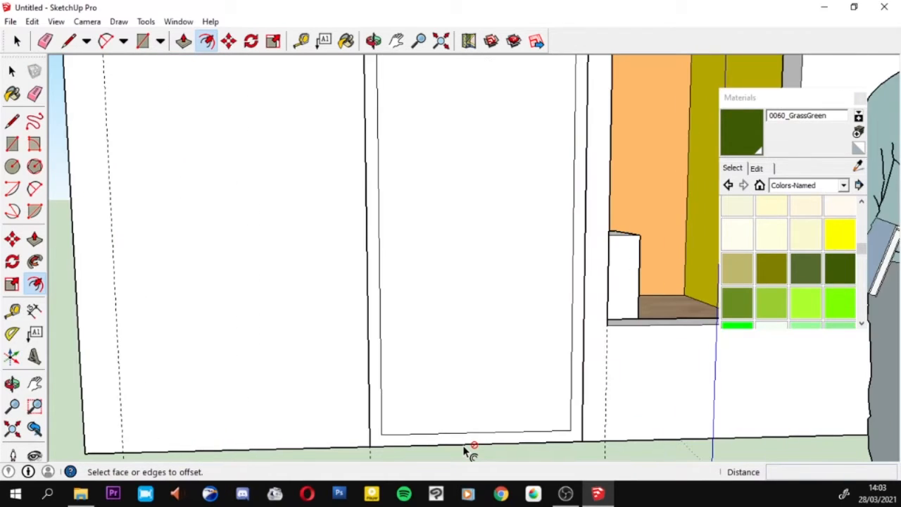
middle_drag(469, 415, 488, 430)
scroll(477, 359, down, 3)
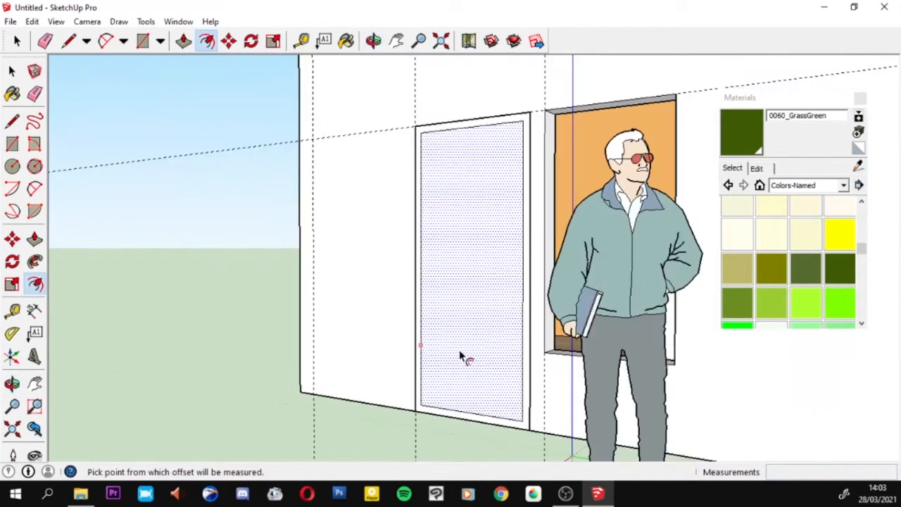
Step: Draw two 5 cm vertical lines extending the inner door outline's lower corners down to the base of the wall
click(13, 122)
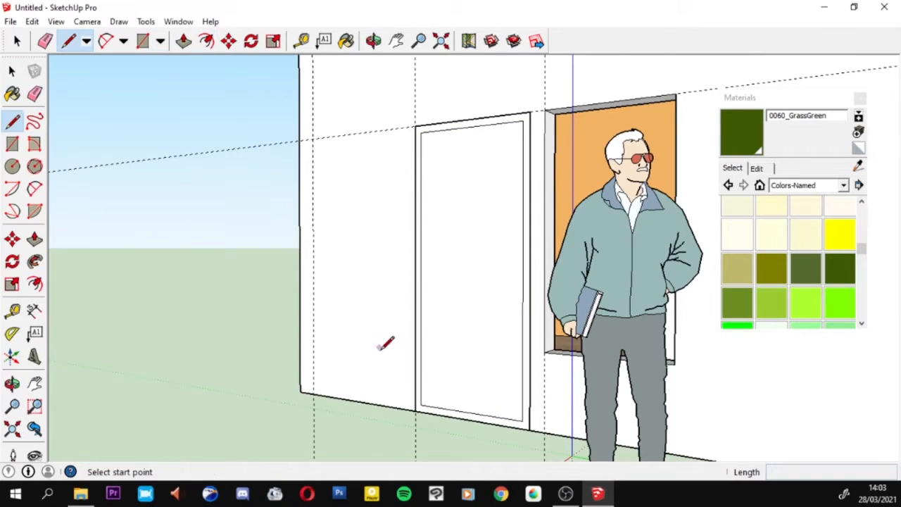
click(421, 405)
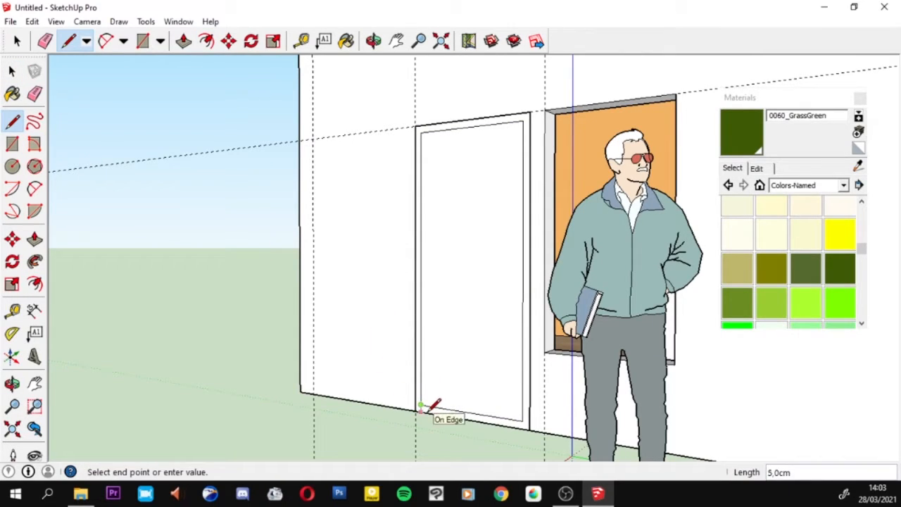
click(521, 420)
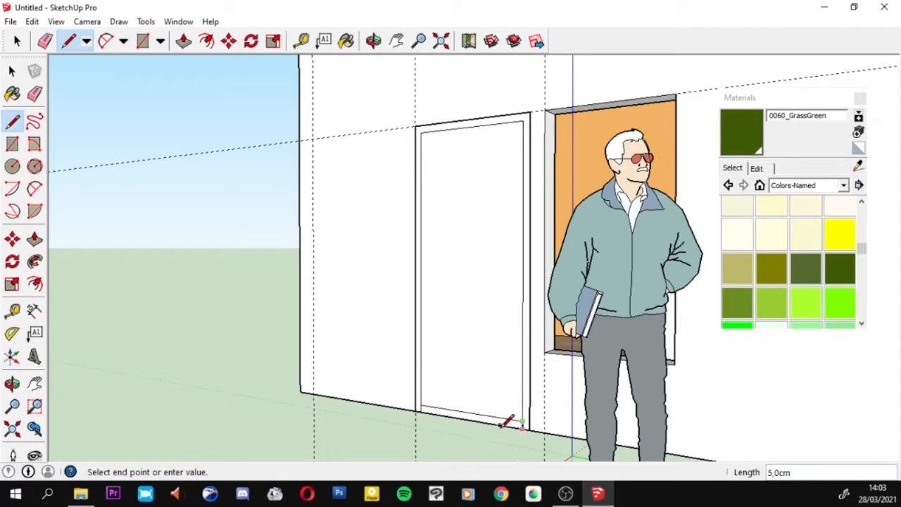
click(495, 423)
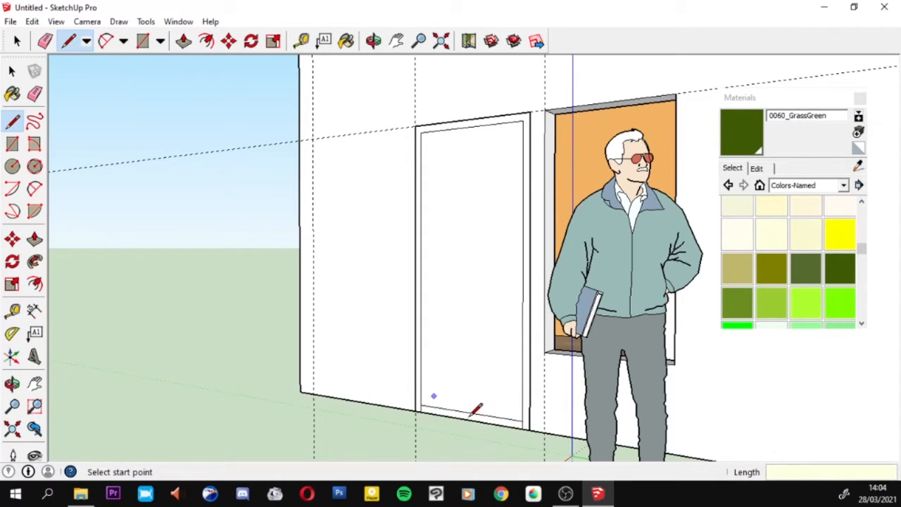
Step: Delete the inner outline's bottom edge and the face inside the frame to open the doorway
click(11, 71)
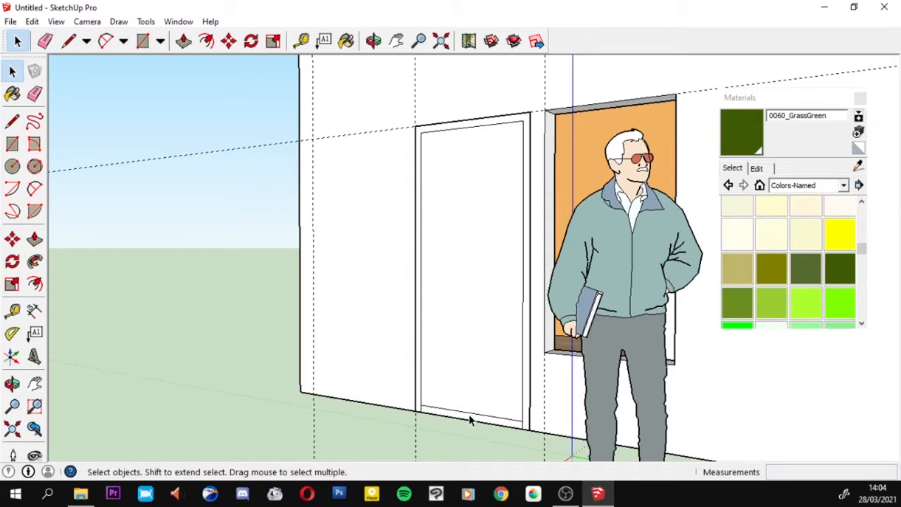
click(463, 301)
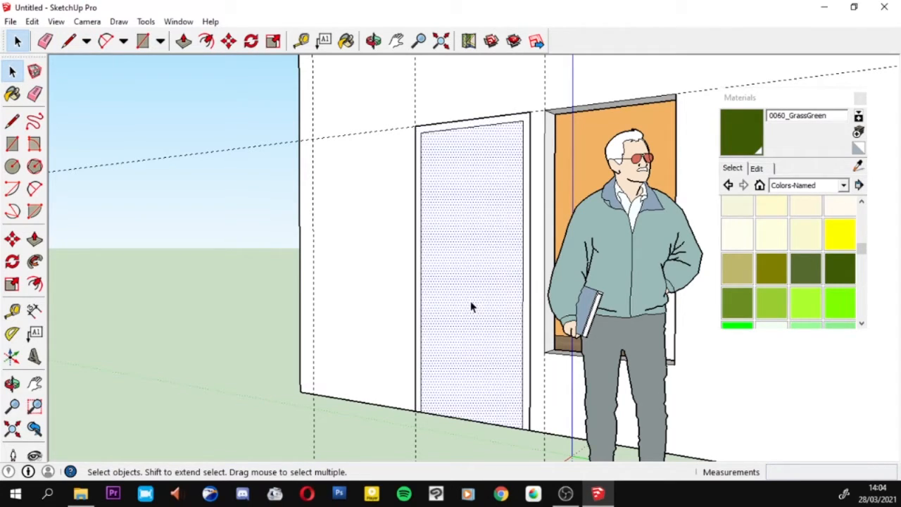
mouse_move(471, 303)
middle_down()
mouse_move(583, 410)
mouse_move(499, 283)
mouse_move(476, 305)
middle_up()
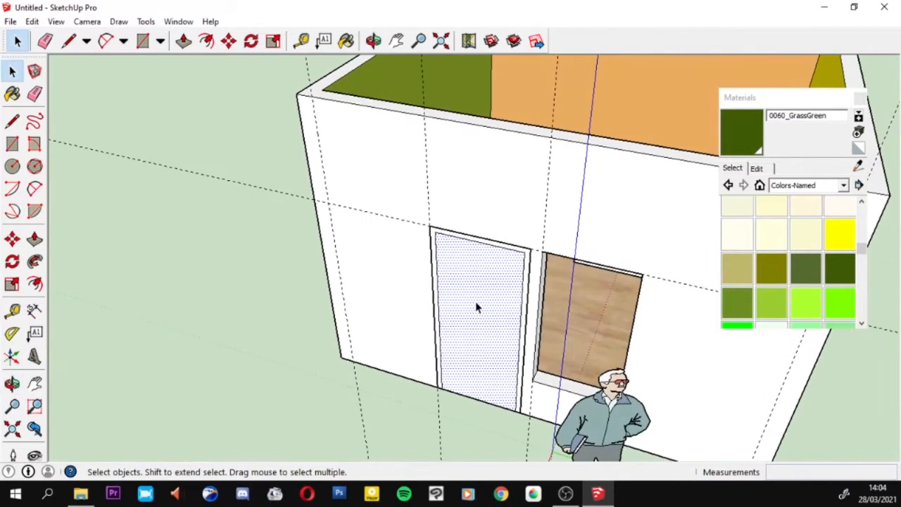
scroll(477, 303, up, 2)
key(Delete)
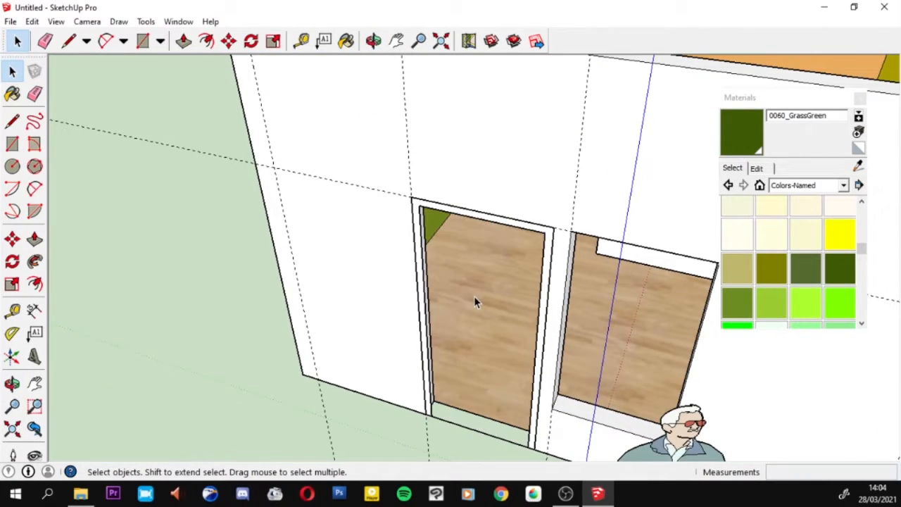
Step: Delete the leftover edge running along the ground between the two frame legs
scroll(427, 218, up, 3)
middle_drag(446, 247, 137, 314)
scroll(211, 296, up, 2)
middle_drag(230, 371, 188, 312)
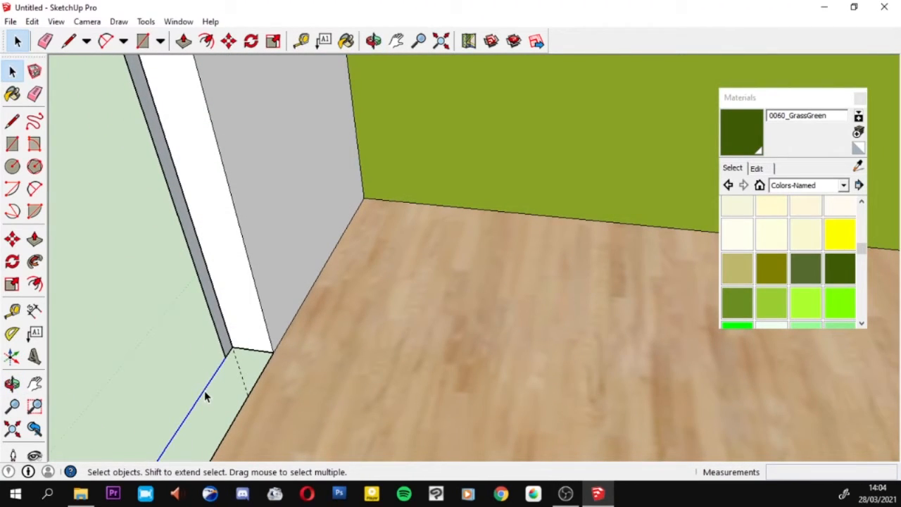
middle_drag(205, 391, 474, 340)
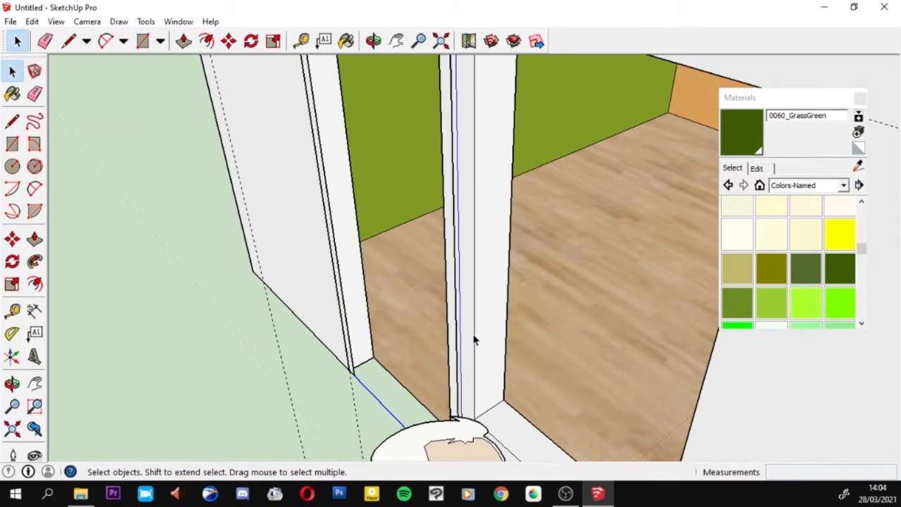
scroll(326, 348, up, 2)
scroll(357, 376, up, 2)
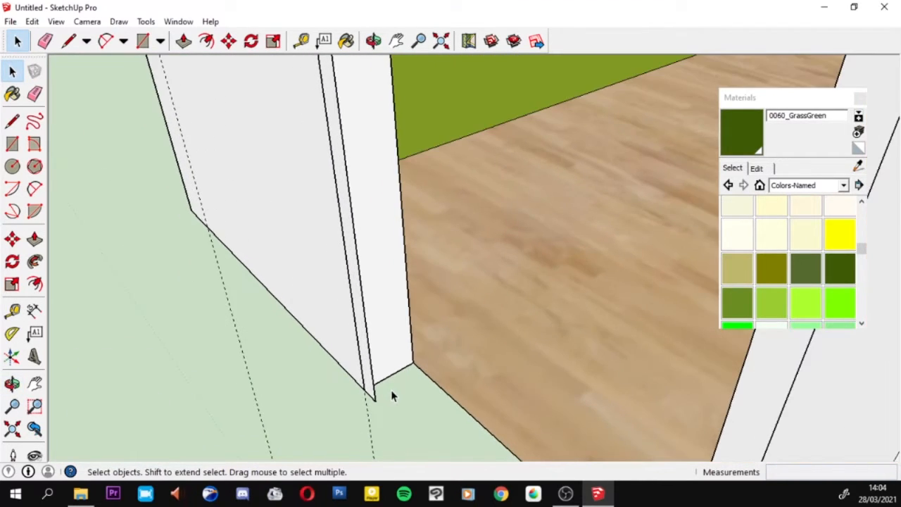
Step: Push/pull the door frame face 15 cm so the frame spans the wall thickness
click(35, 242)
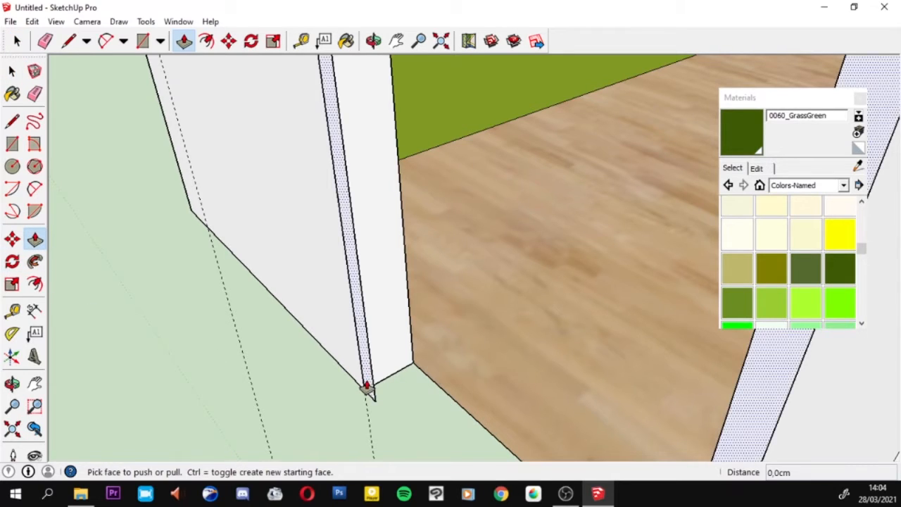
drag(366, 387, 428, 388)
scroll(427, 388, down, 5)
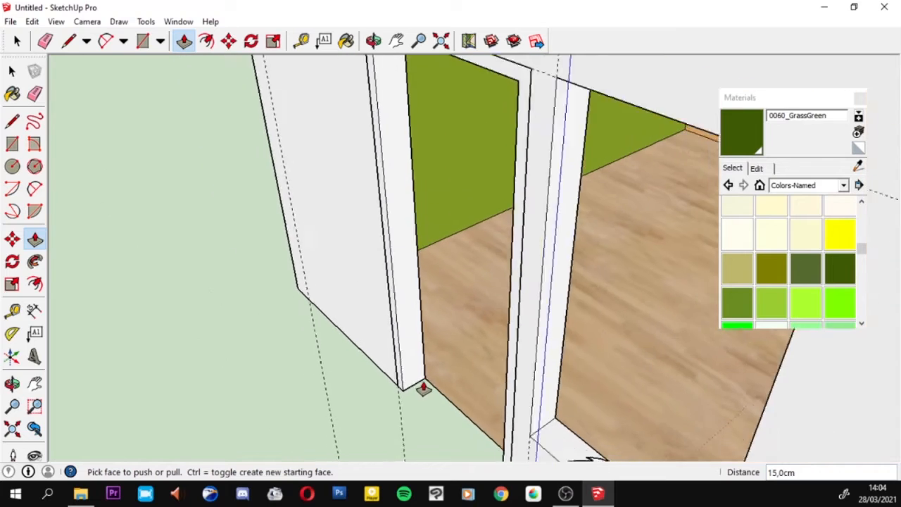
middle_drag(409, 302, 418, 221)
scroll(409, 224, up, 4)
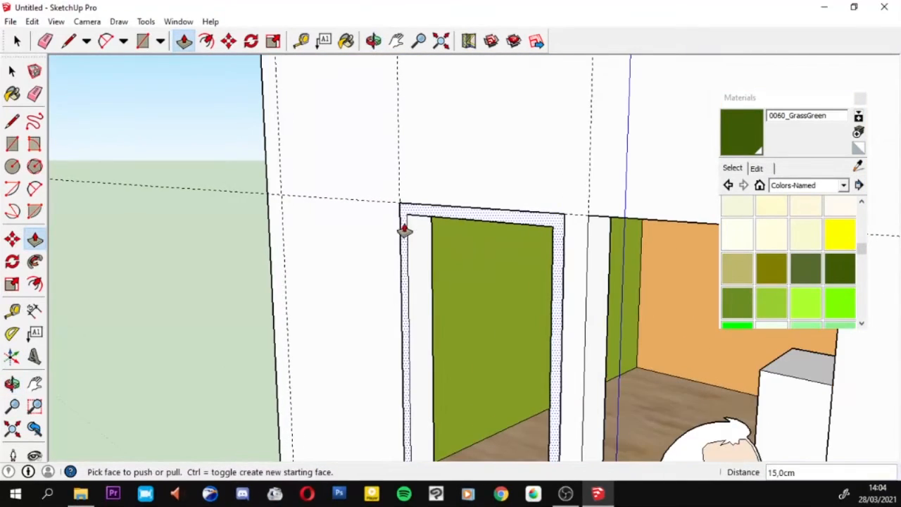
Step: Select the whole door frame and make it a group
click(12, 70)
scroll(366, 230, down, 2)
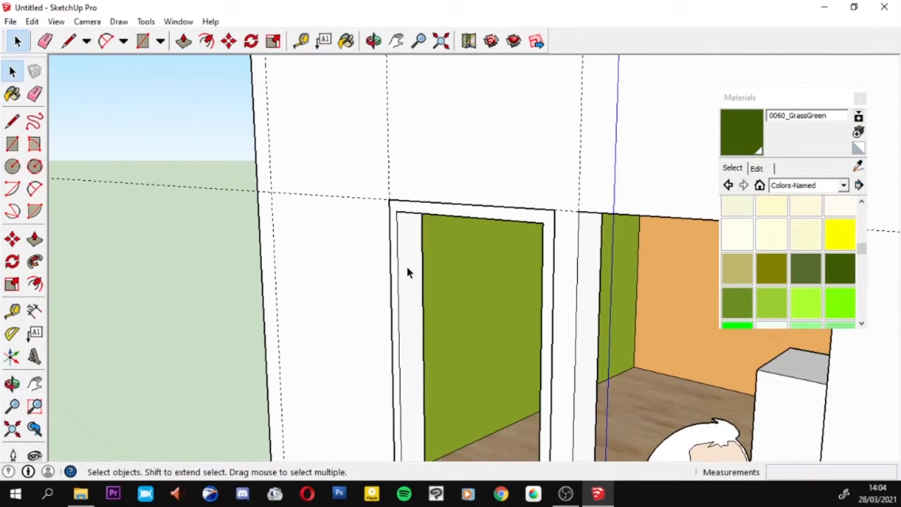
click(407, 272)
right_click(406, 272)
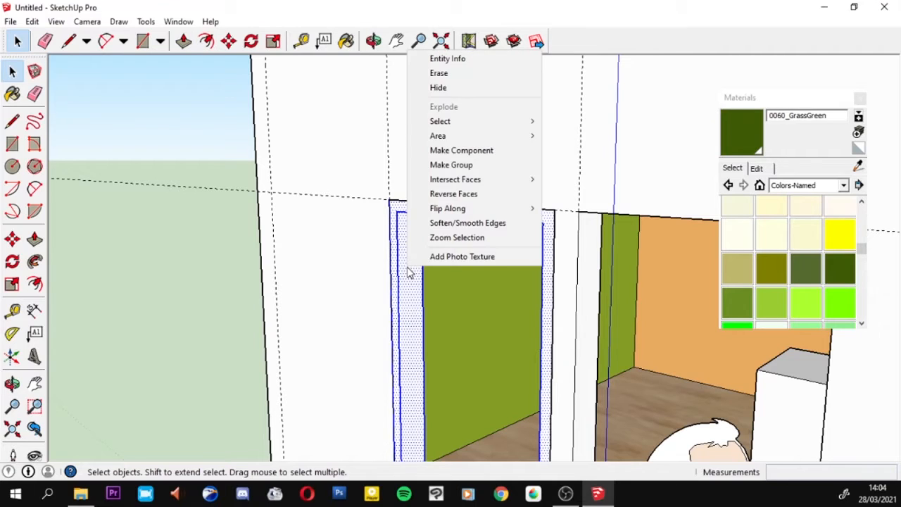
click(457, 164)
Step: Draw a 195 by 80 cm rectangle between the frame's opposite inner corners for the door leaf
middle_drag(341, 296, 467, 299)
scroll(545, 300, down, 3)
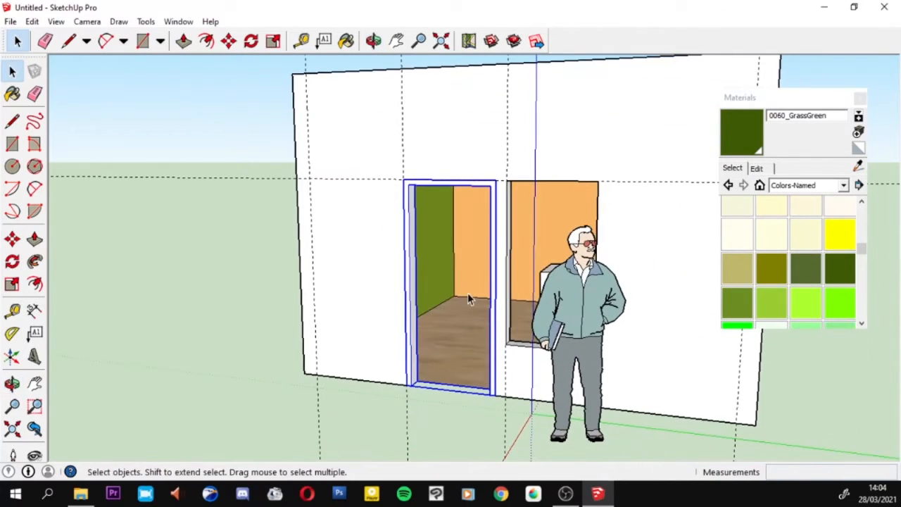
click(12, 143)
click(417, 183)
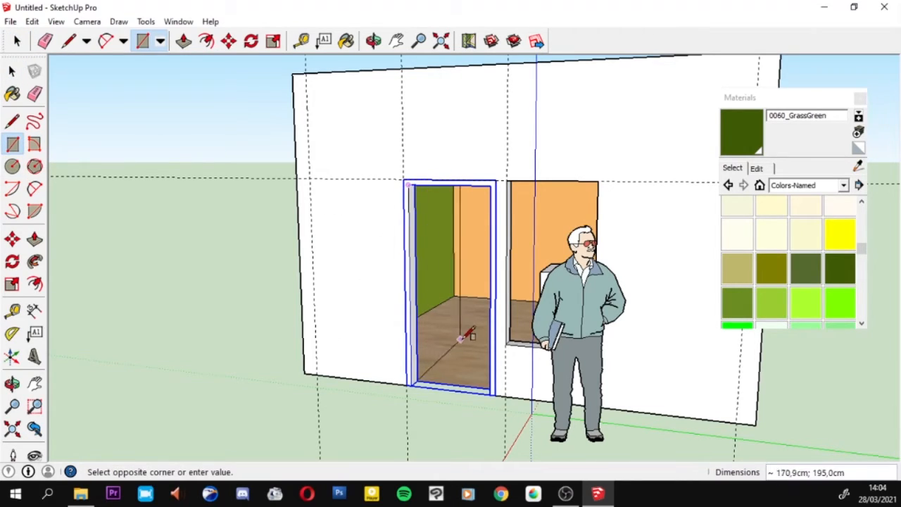
click(496, 391)
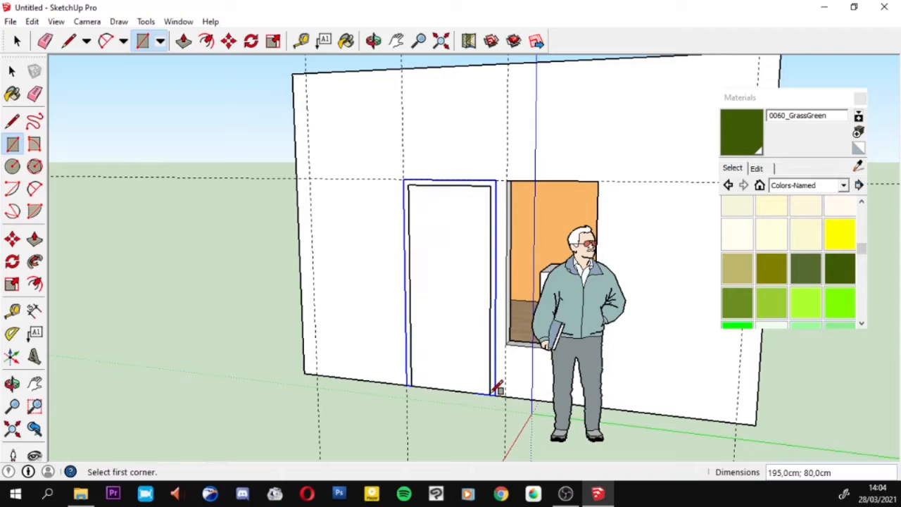
Step: Push/pull the door leaf face 5 cm outward to give it thickness
scroll(425, 234, up, 4)
middle_drag(422, 240, 451, 236)
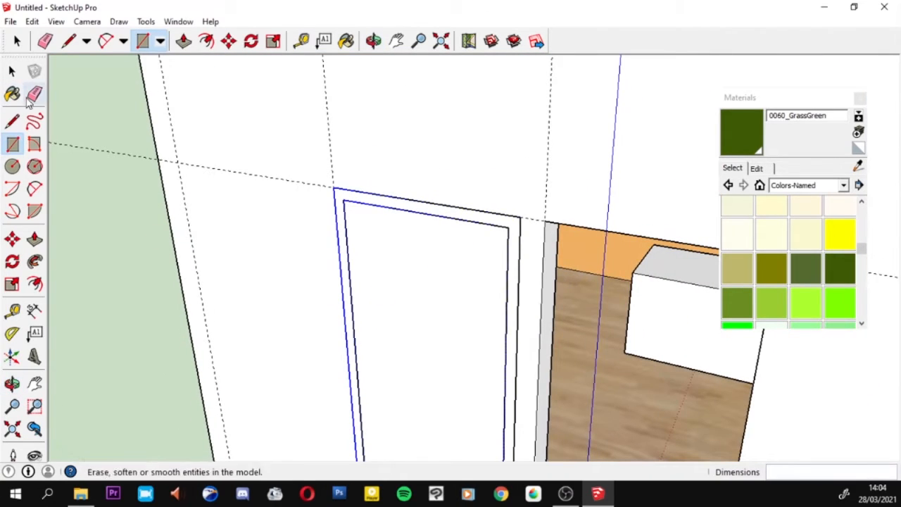
click(12, 70)
click(398, 280)
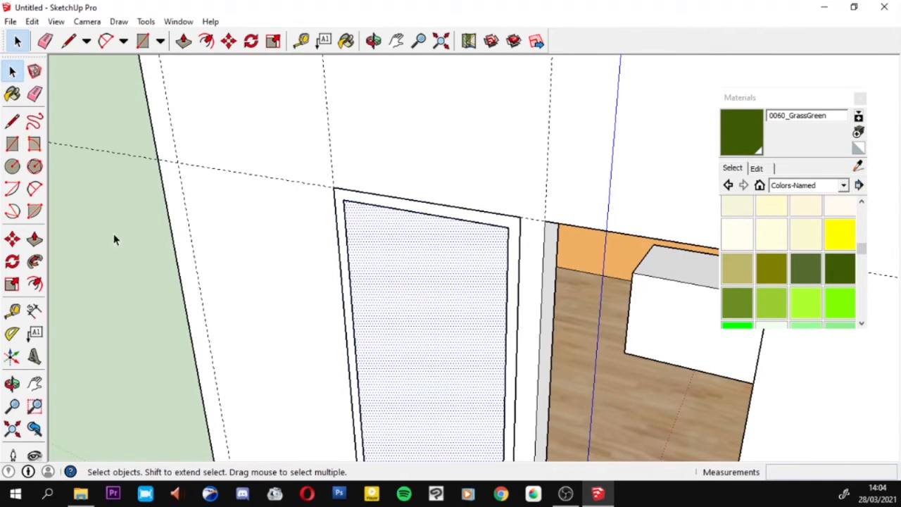
click(35, 239)
click(386, 257)
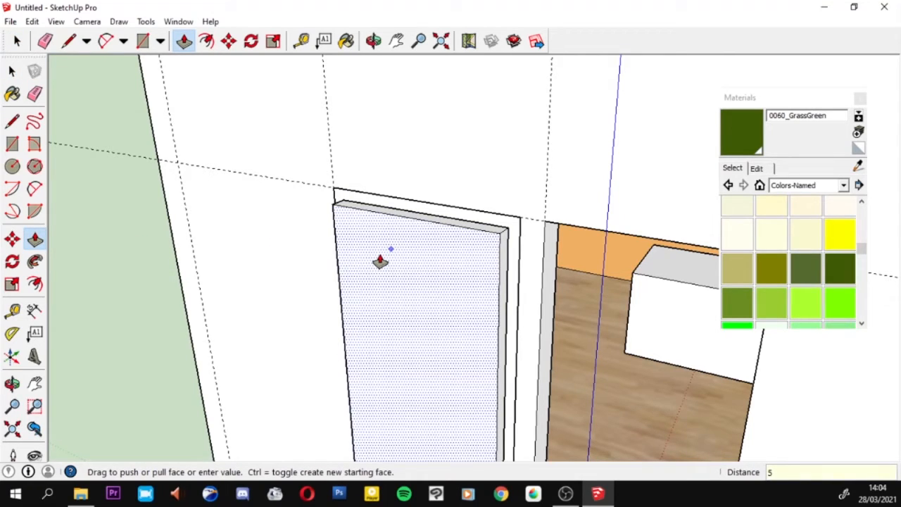
text(5)
key(Return)
Step: Select the whole door leaf and make it a group
key(space)
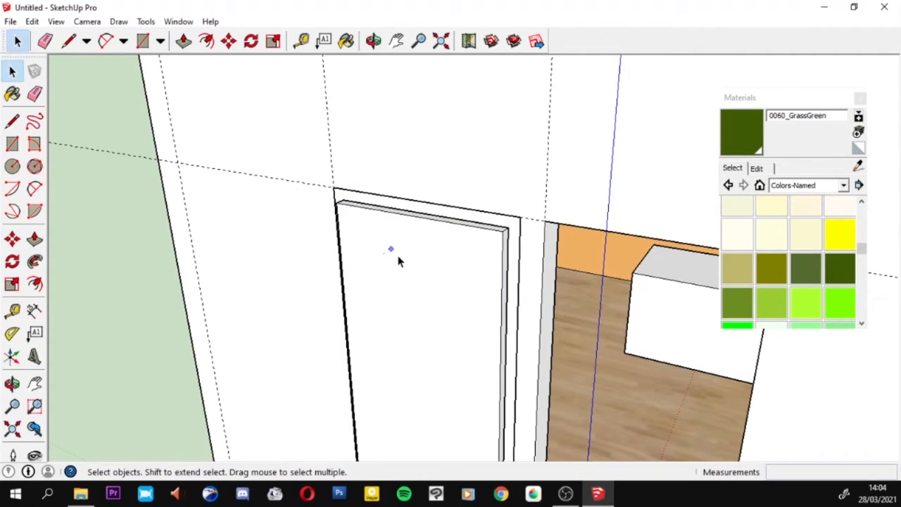
click(433, 276)
right_click(433, 276)
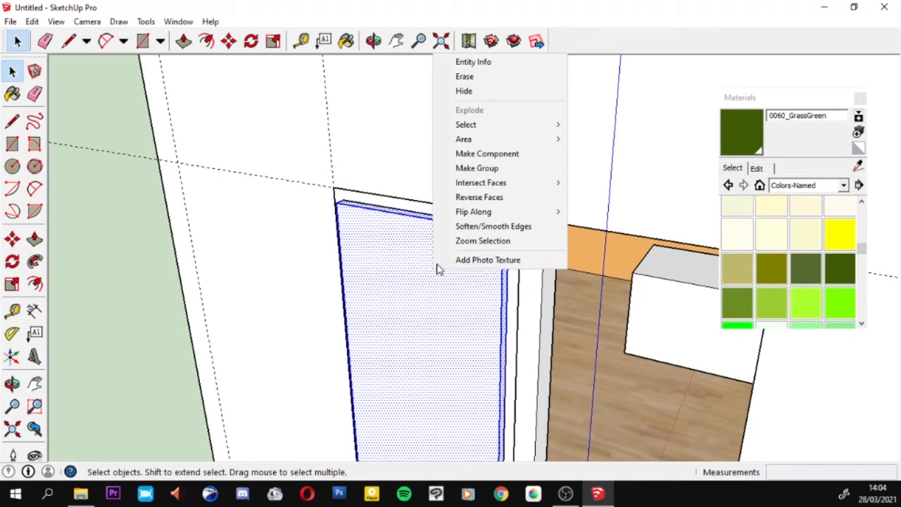
click(486, 167)
Step: Move the door leaf group 5 cm inward from its upper front corner so it sits flush in the frame
middle_drag(472, 240, 401, 268)
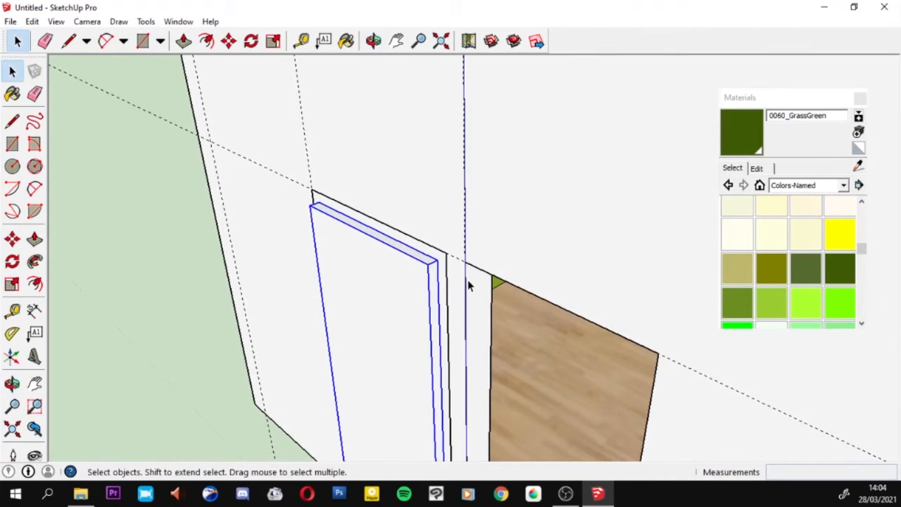
click(12, 240)
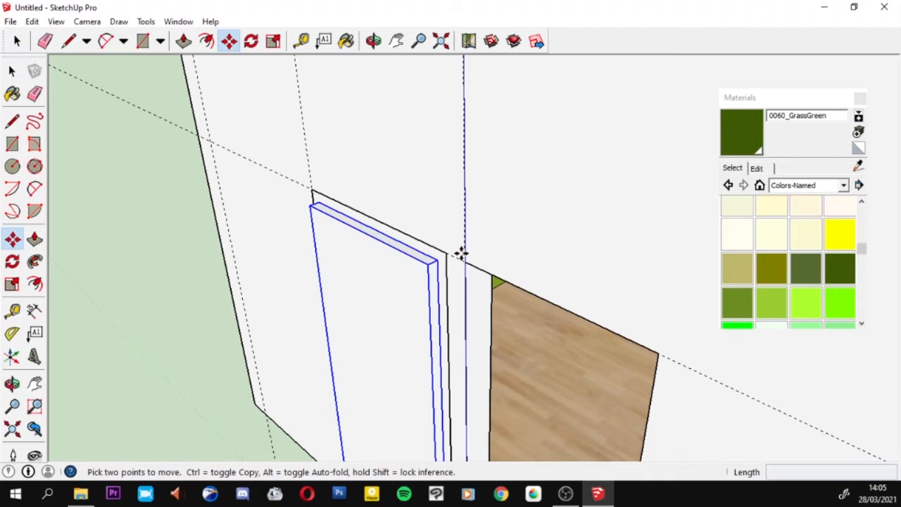
click(426, 263)
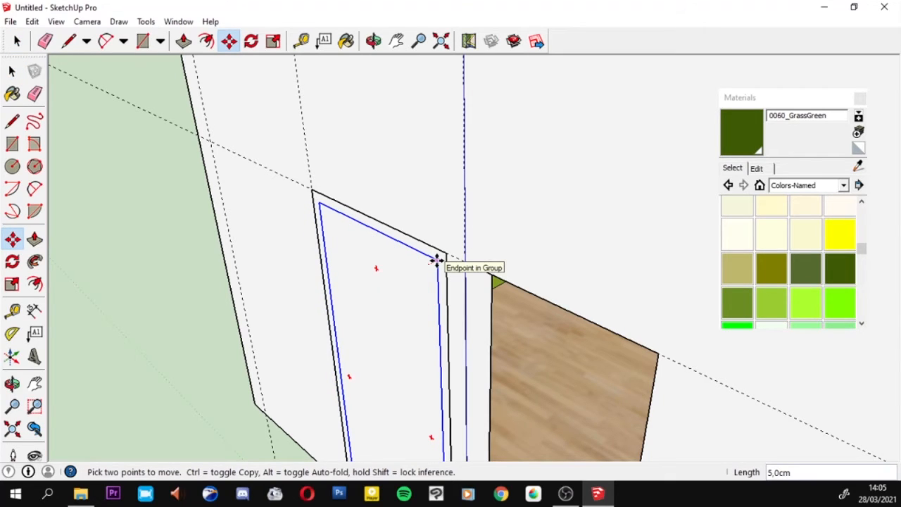
Step: Paint the door frame and the door leaf with Wood_Bamboo_Medium from the Wood materials
middle_drag(427, 305, 460, 247)
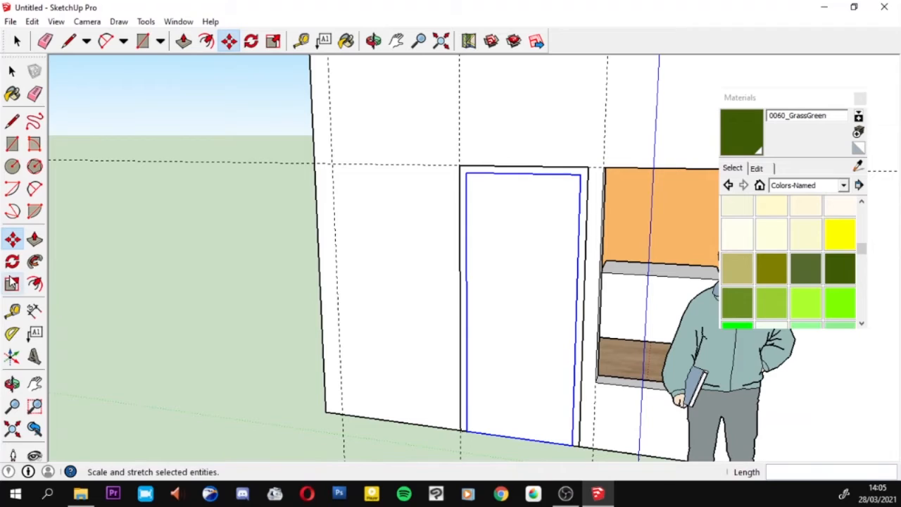
click(12, 93)
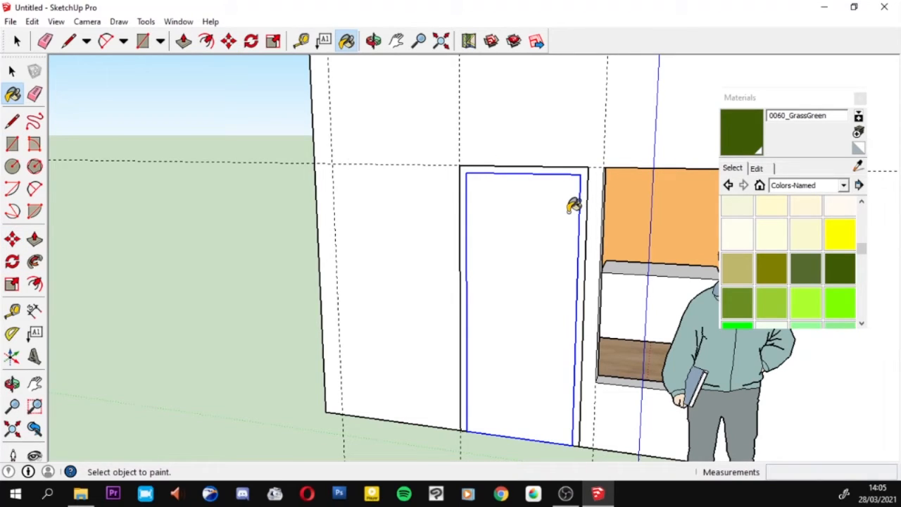
click(824, 185)
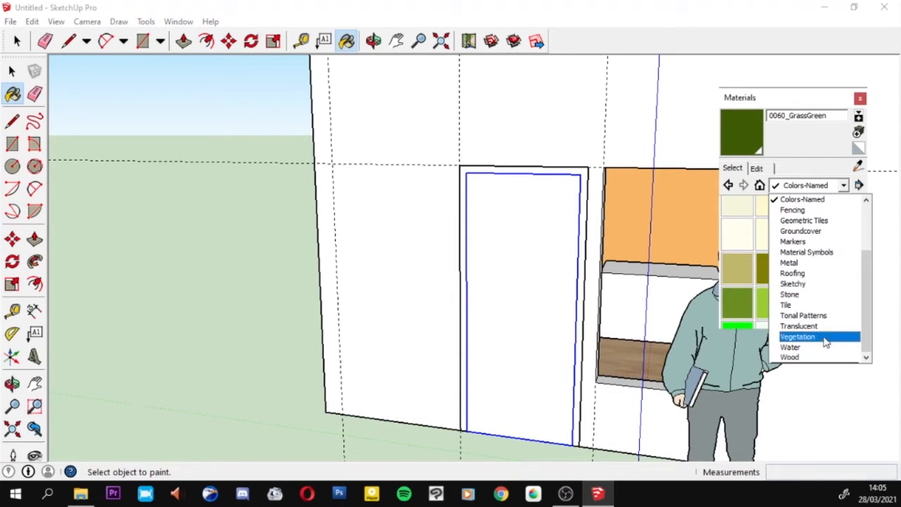
click(826, 359)
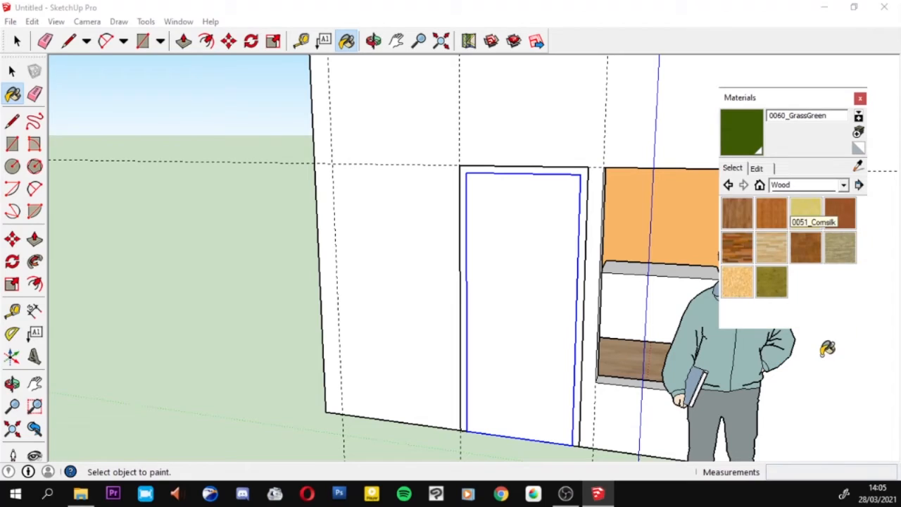
click(769, 224)
click(584, 169)
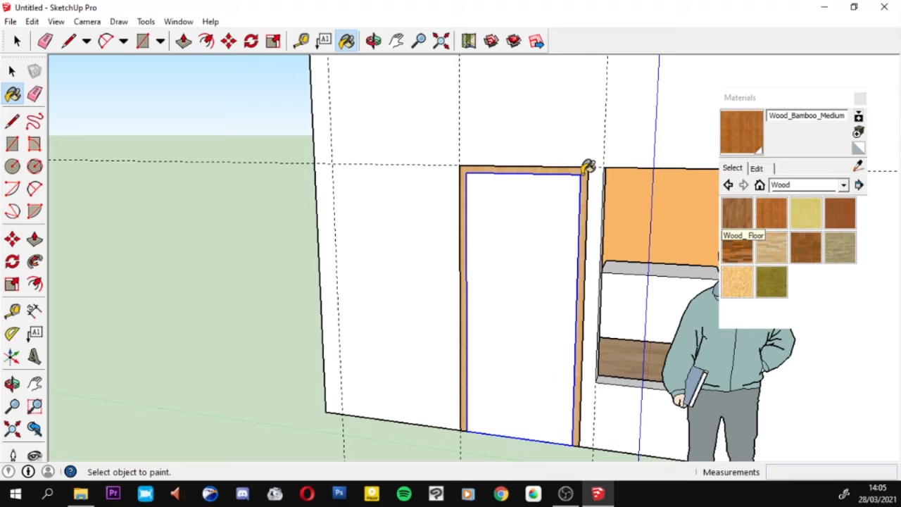
click(509, 229)
Step: Examine the painted door and frame from several angles outside the room and clear the selection
mouse_move(473, 305)
middle_down()
mouse_move(709, 314)
mouse_move(423, 317)
mouse_move(306, 334)
middle_up()
scroll(700, 308, down, 2)
scroll(352, 309, up, 3)
scroll(399, 290, up, 1)
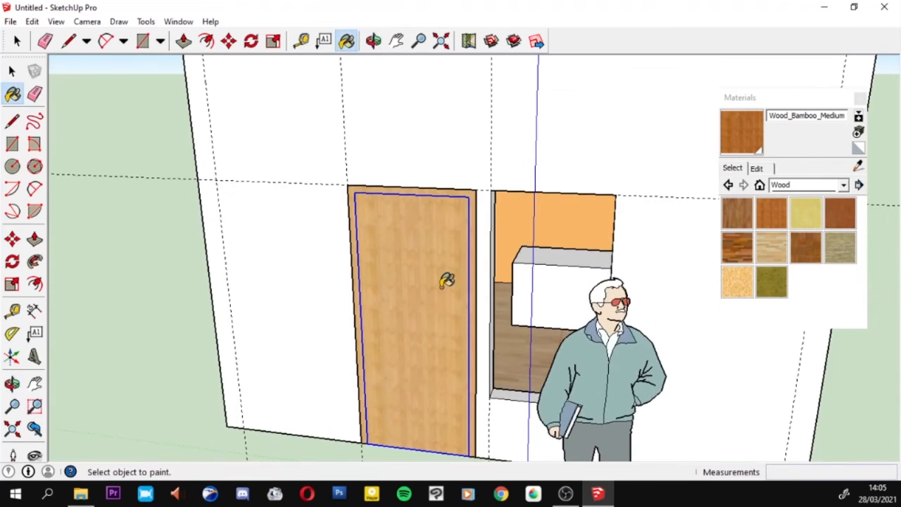
middle_drag(446, 279, 373, 294)
key(space)
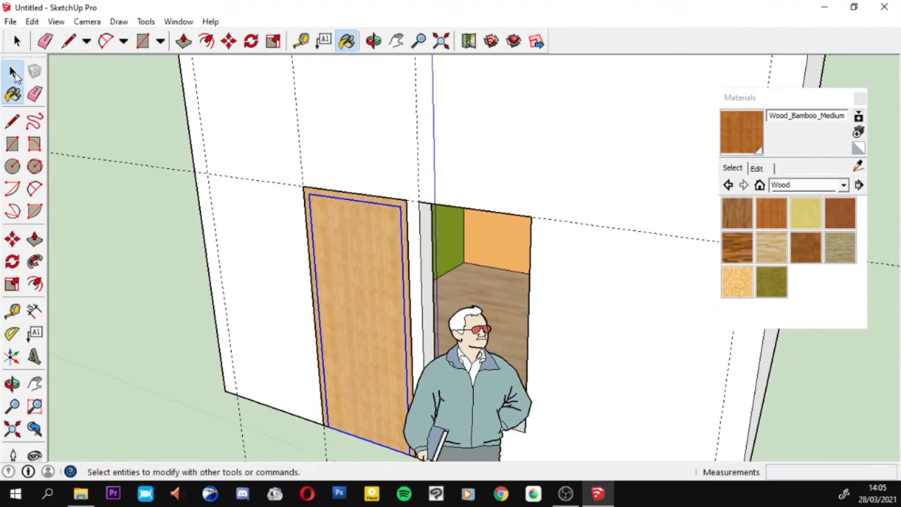
middle_drag(351, 336, 368, 268)
scroll(364, 330, up, 5)
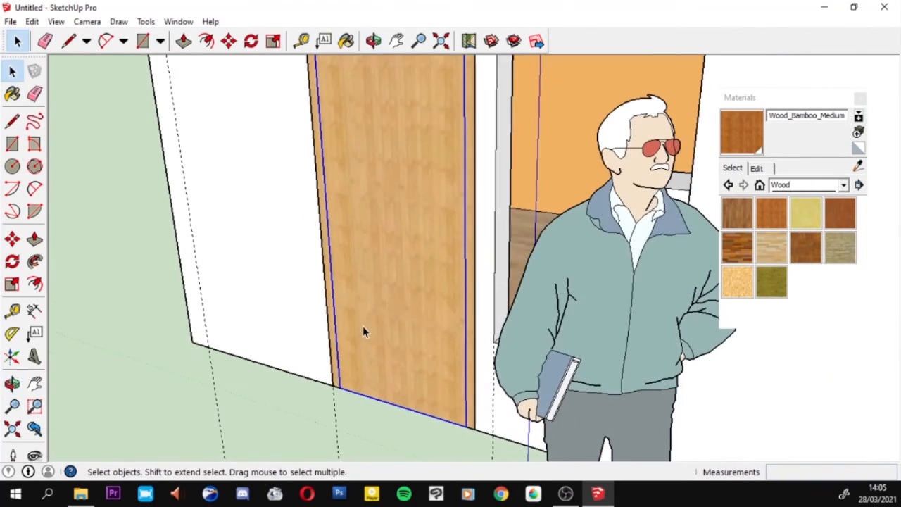
middle_drag(369, 400, 611, 299)
scroll(371, 352, down, 5)
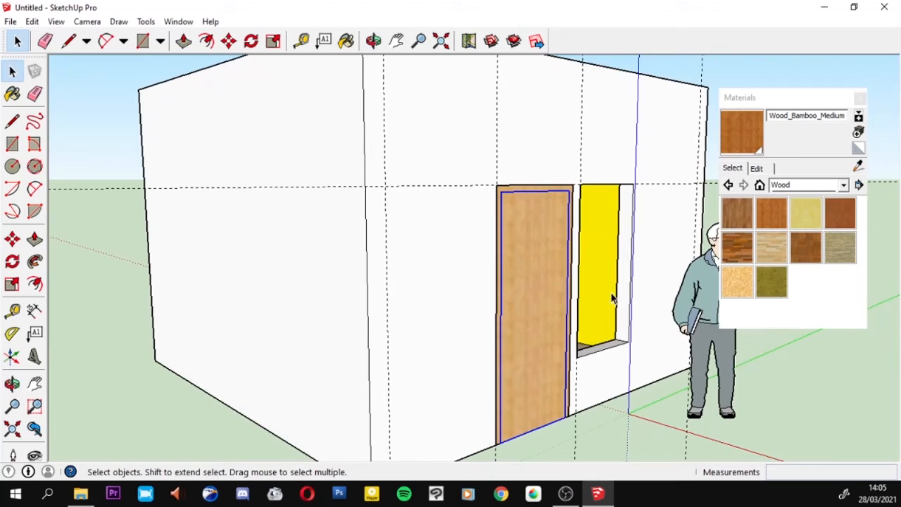
scroll(563, 296, down, 6)
right_click(563, 295)
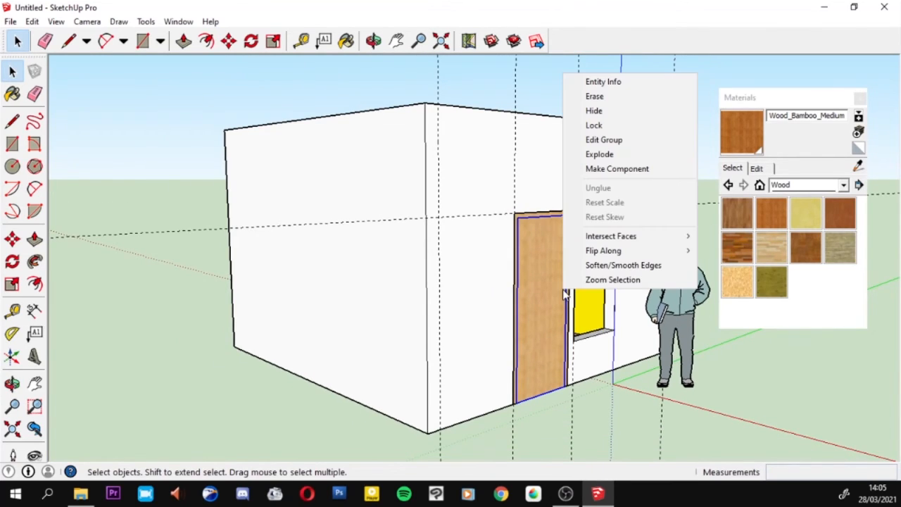
click(501, 126)
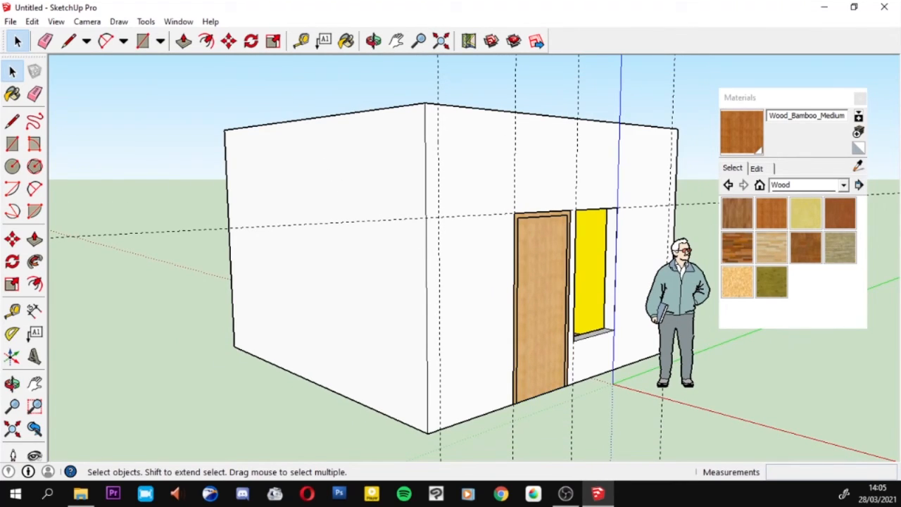